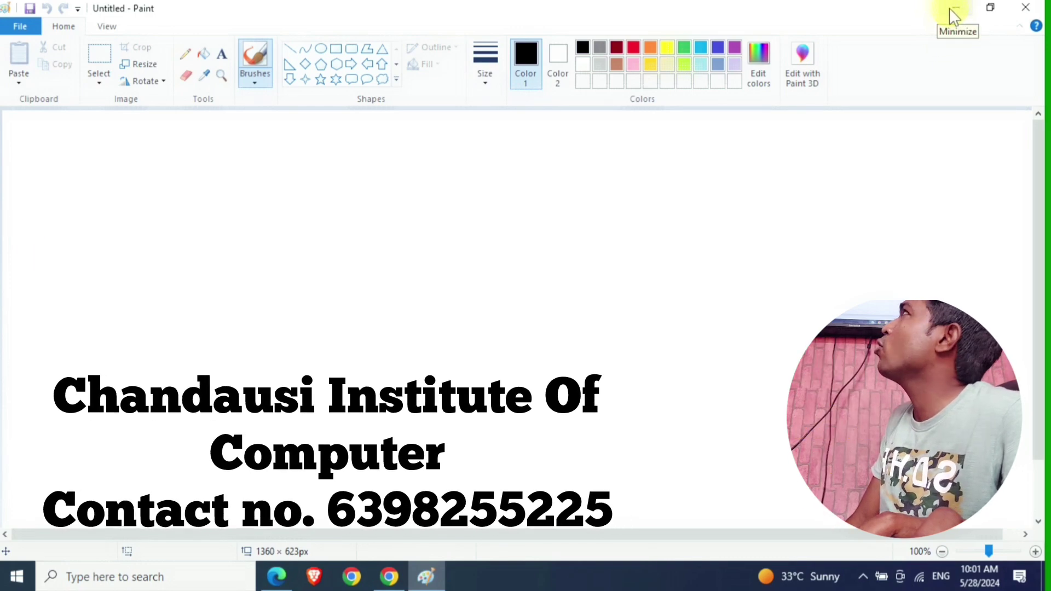
- Minimize, restore and re-maximize the Paint window, then pencil-sketch a sprout with a long diagonal stroke
{"action": "left_click", "coordinate": [953, 16]}
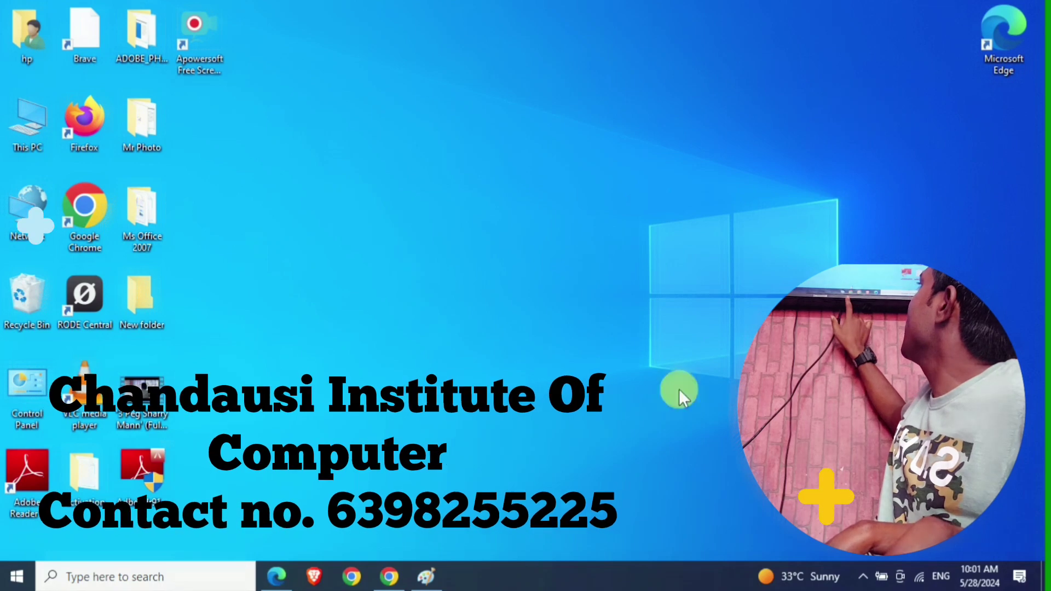
{"action": "left_click", "coordinate": [428, 575]}
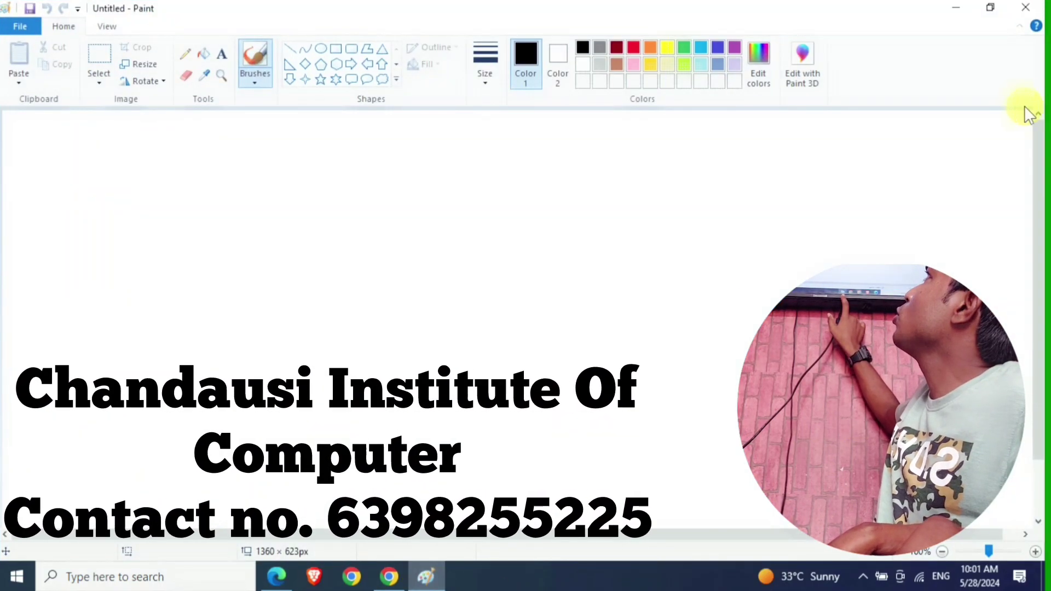
{"action": "left_click", "coordinate": [991, 8]}
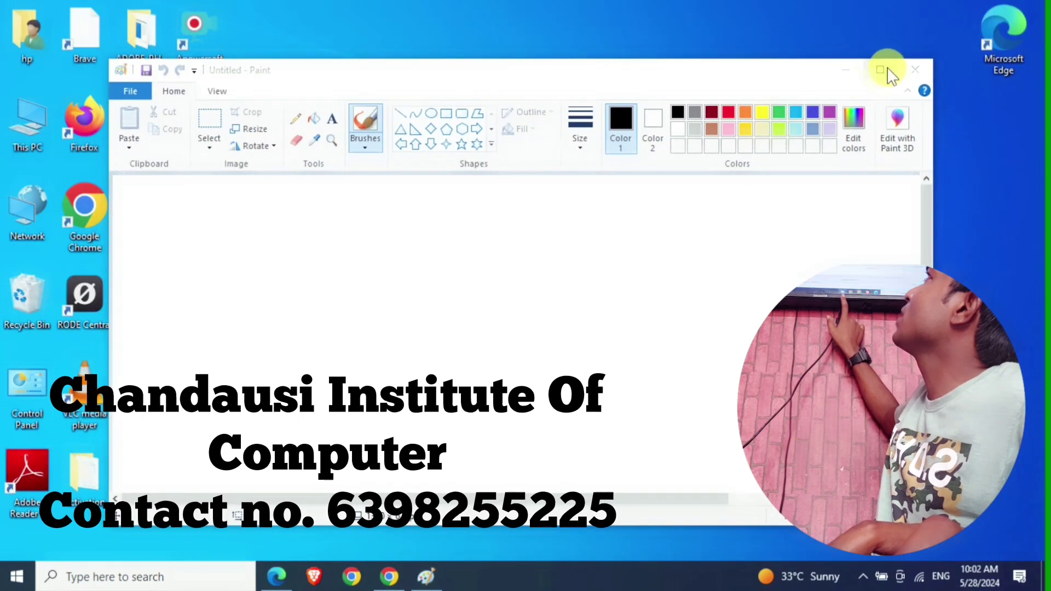
{"action": "left_click", "coordinate": [881, 69]}
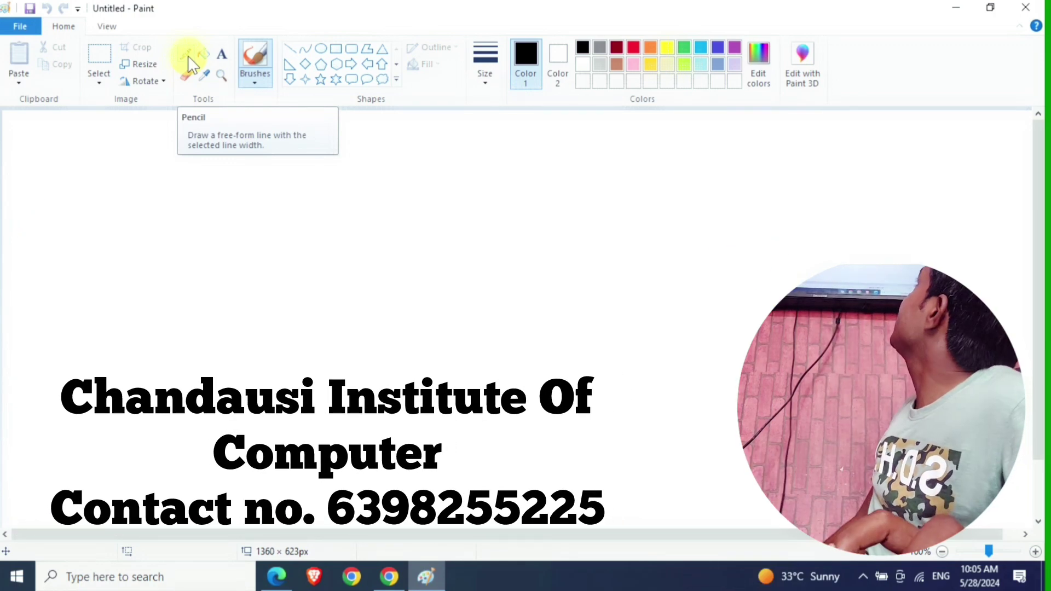
{"action": "left_click", "coordinate": [186, 54]}
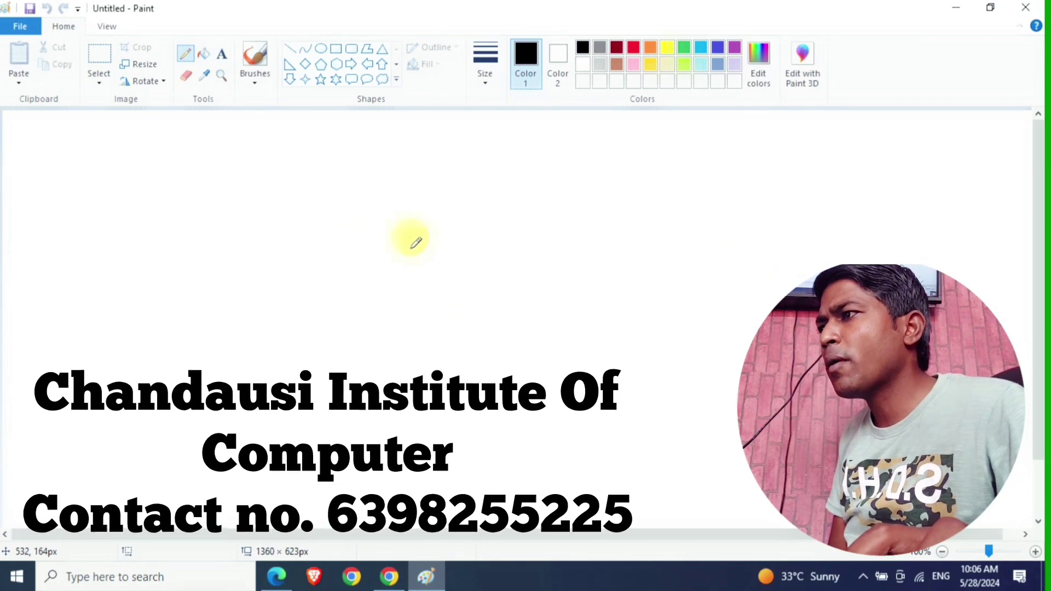
{"action": "mouse_move", "coordinate": [410, 236]}
{"action": "left_mouse_down"}
{"action": "mouse_move", "coordinate": [465, 255]}
{"action": "mouse_move", "coordinate": [486, 291]}
{"action": "mouse_move", "coordinate": [497, 257]}
{"action": "mouse_move", "coordinate": [545, 231]}
{"action": "mouse_move", "coordinate": [503, 245]}
{"action": "mouse_move", "coordinate": [457, 229]}
{"action": "mouse_move", "coordinate": [403, 239]}
{"action": "mouse_move", "coordinate": [480, 236]}
{"action": "mouse_move", "coordinate": [490, 206]}
{"action": "mouse_move", "coordinate": [512, 228]}
{"action": "mouse_move", "coordinate": [420, 238]}
{"action": "mouse_move", "coordinate": [423, 197]}
{"action": "mouse_move", "coordinate": [696, 534]}
{"action": "left_mouse_up"}
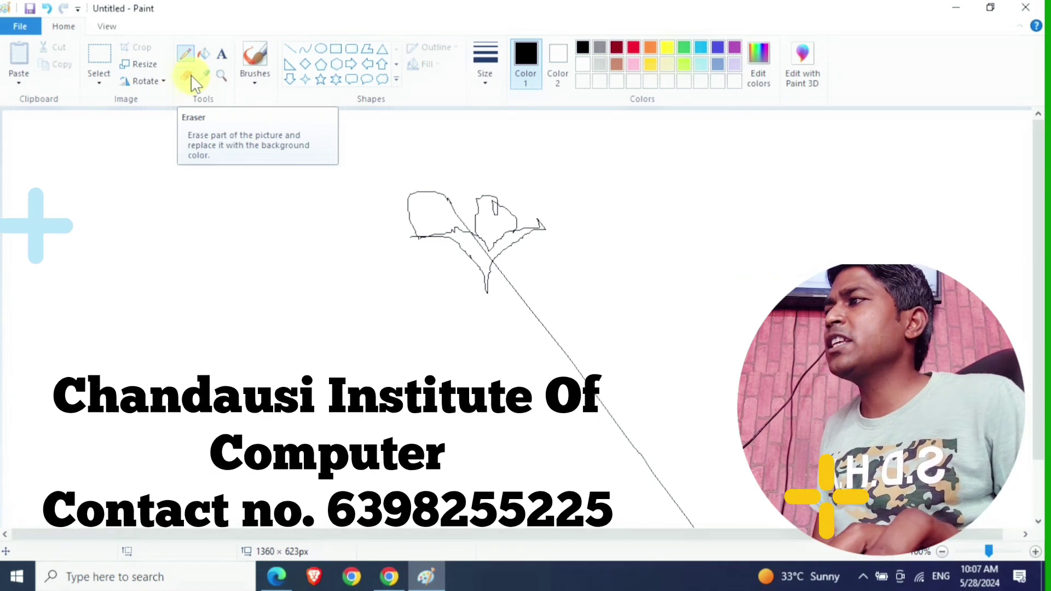
- Use the Eraser to rub out a short piece of the diagonal line below the sprout
{"action": "left_click", "coordinate": [189, 77]}
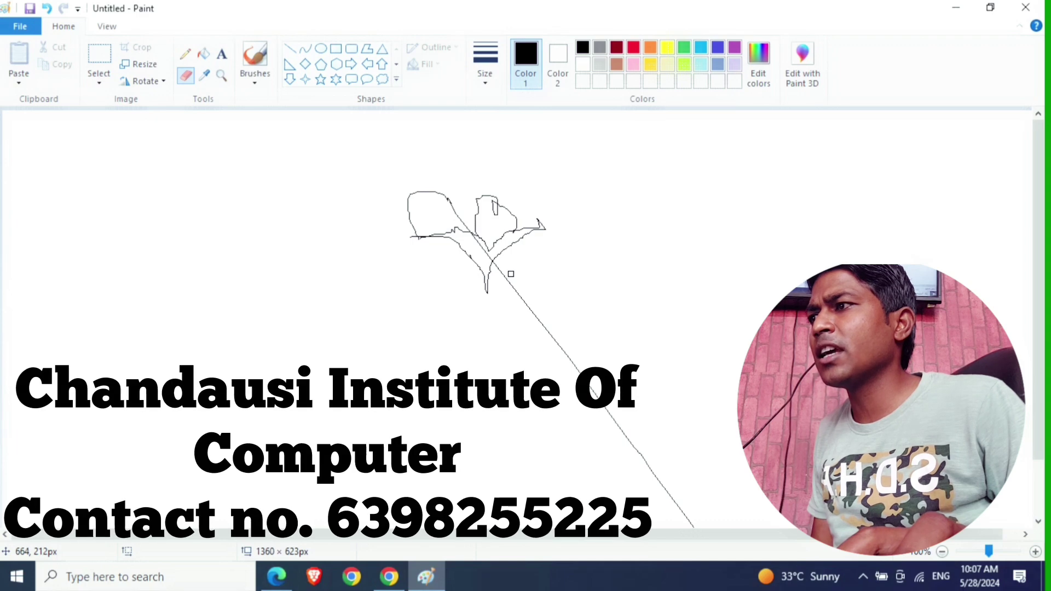
{"action": "left_click_drag", "start_coordinate": [511, 273], "coordinate": [513, 285]}
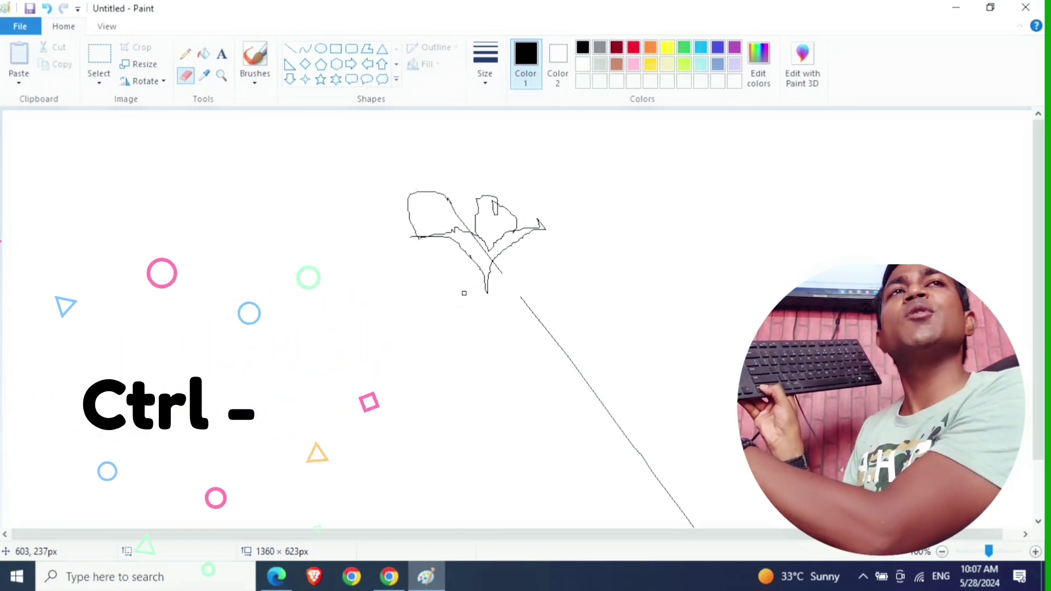
- Enlarge the eraser with Ctrl+Plus so it can clear the diagonal stroke
{"action": "key", "text": "ctrl+KP_Add"}
{"action": "key", "text": "ctrl+KP_Add"}
{"action": "key", "text": "ctrl+KP_Add"}
{"action": "key", "text": "ctrl+KP_Add"}
{"action": "key", "text": "ctrl+KP_Add"}
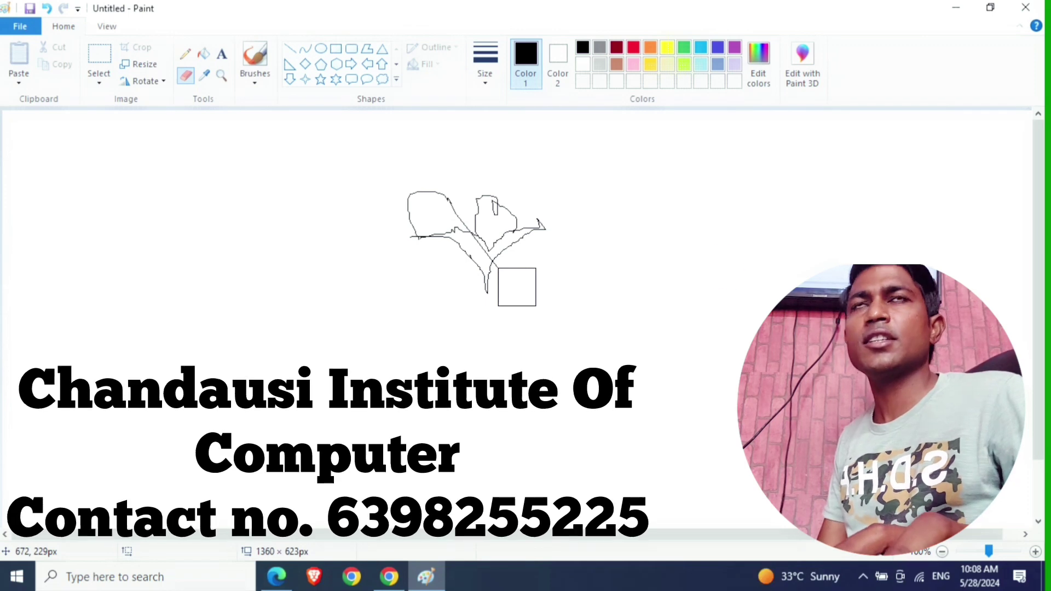
- Erase the remaining sprout sketch strokes until the canvas is blank
{"action": "left_click", "coordinate": [190, 68]}
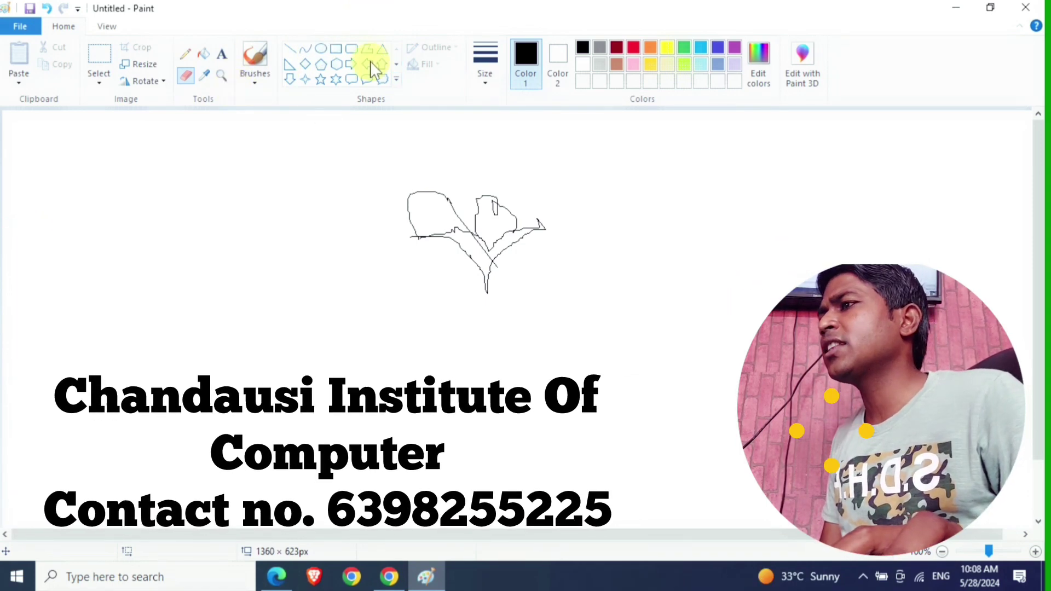
{"action": "mouse_move", "coordinate": [413, 175]}
{"action": "left_mouse_down"}
{"action": "mouse_move", "coordinate": [471, 270]}
{"action": "mouse_move", "coordinate": [543, 203]}
{"action": "mouse_move", "coordinate": [396, 225]}
{"action": "mouse_move", "coordinate": [530, 180]}
{"action": "left_mouse_up"}
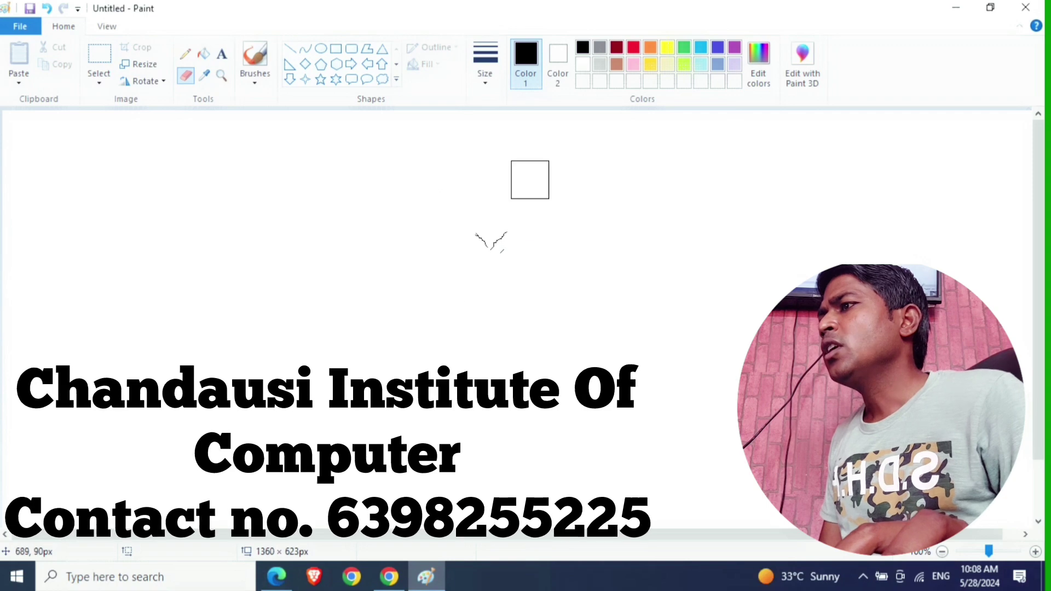
{"action": "left_click_drag", "start_coordinate": [477, 207], "coordinate": [488, 237]}
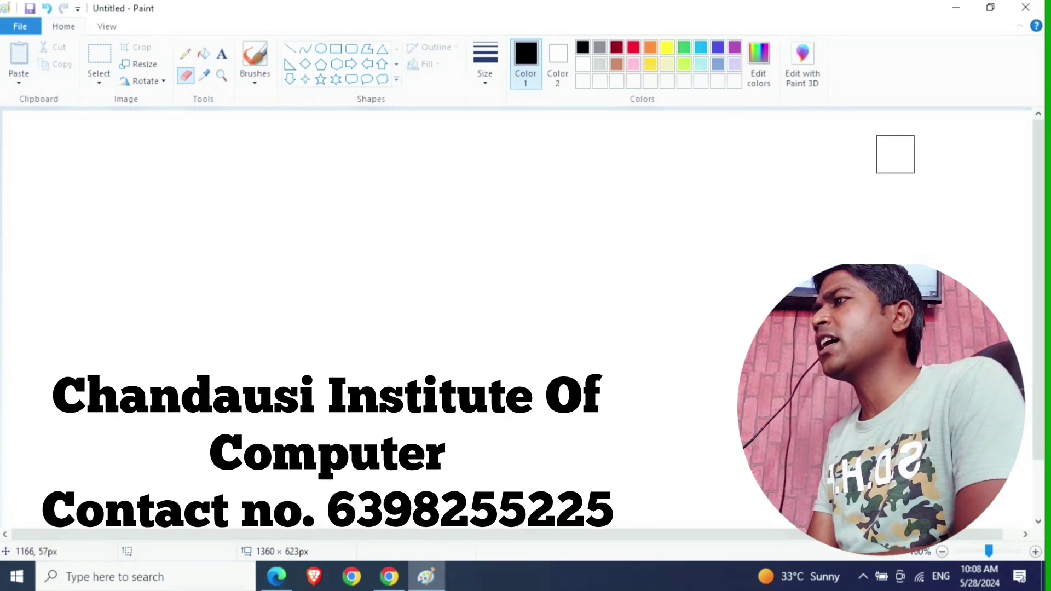
- Pick the Line shape from the Shapes gallery and click on the blank canvas
{"action": "left_click", "coordinate": [291, 49]}
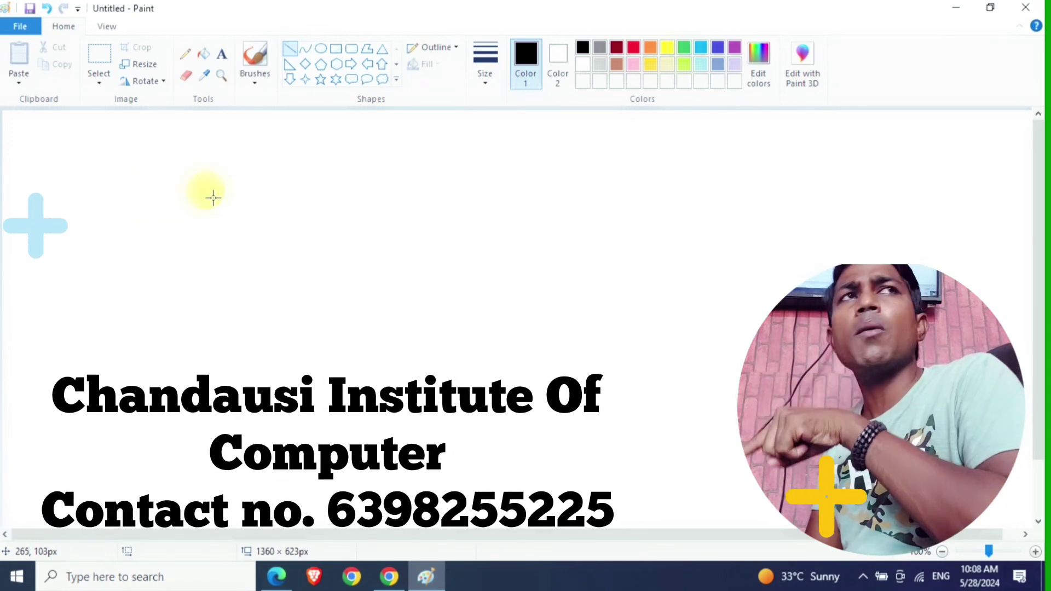
{"action": "left_click", "coordinate": [213, 198]}
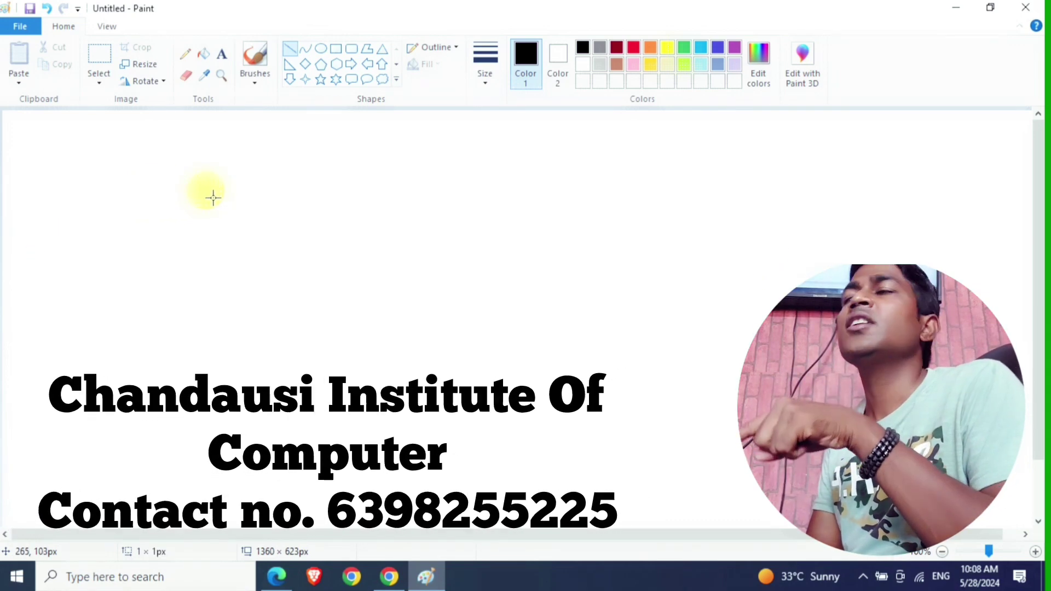
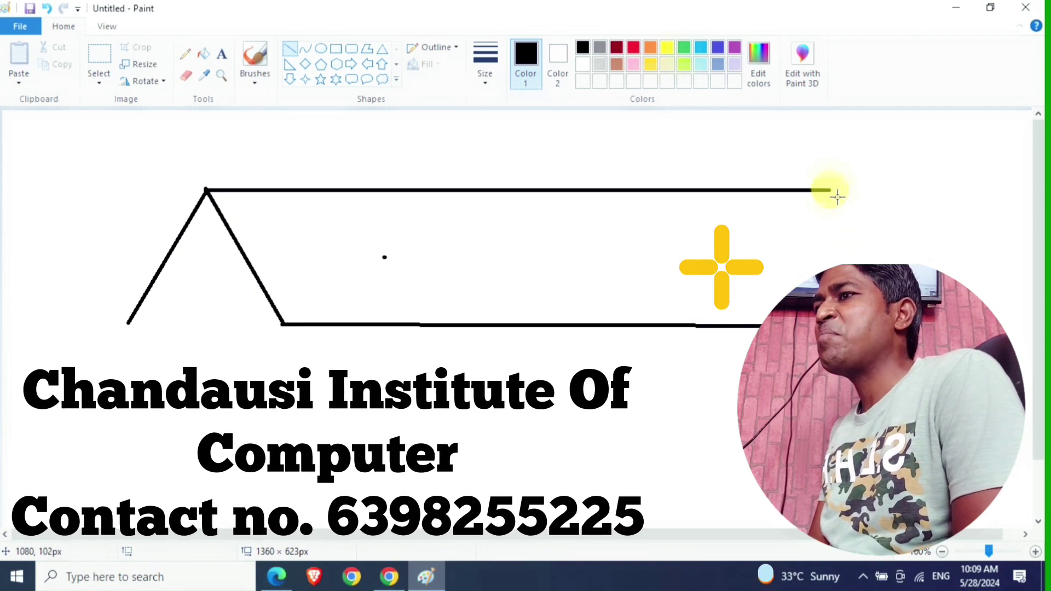
- Draw the roof's slanted right edge from the top corner and a diagonal stroke below the roof
{"action": "left_click_drag", "start_coordinate": [831, 190], "coordinate": [826, 446]}
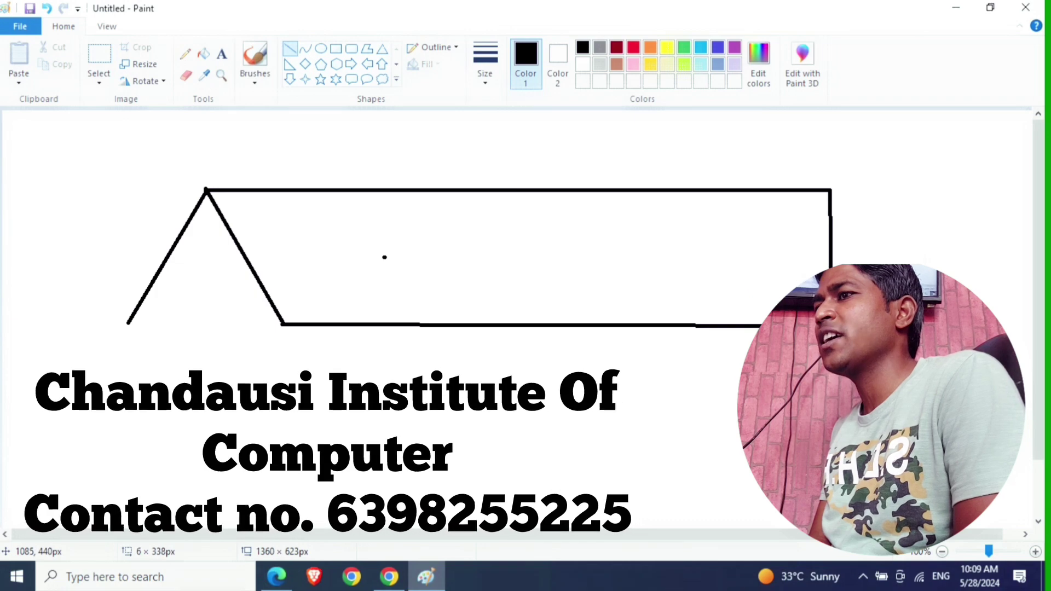
{"action": "left_click_drag", "start_coordinate": [827, 496], "coordinate": [791, 482]}
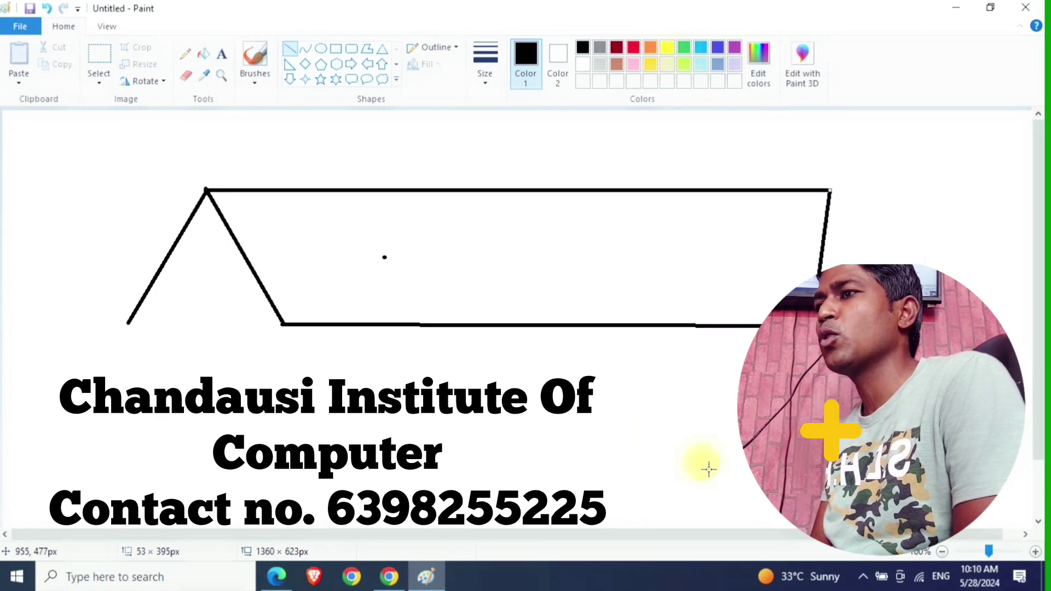
{"action": "left_click_drag", "start_coordinate": [731, 386], "coordinate": [1040, 570]}
{"action": "left_click", "coordinate": [720, 265]}
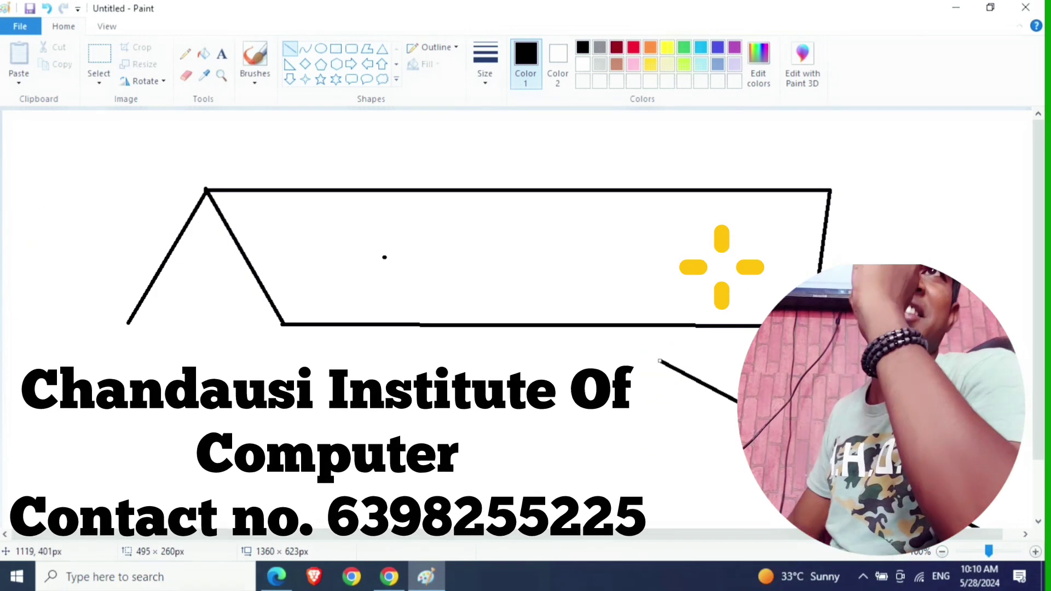
{"action": "left_click", "coordinate": [781, 279]}
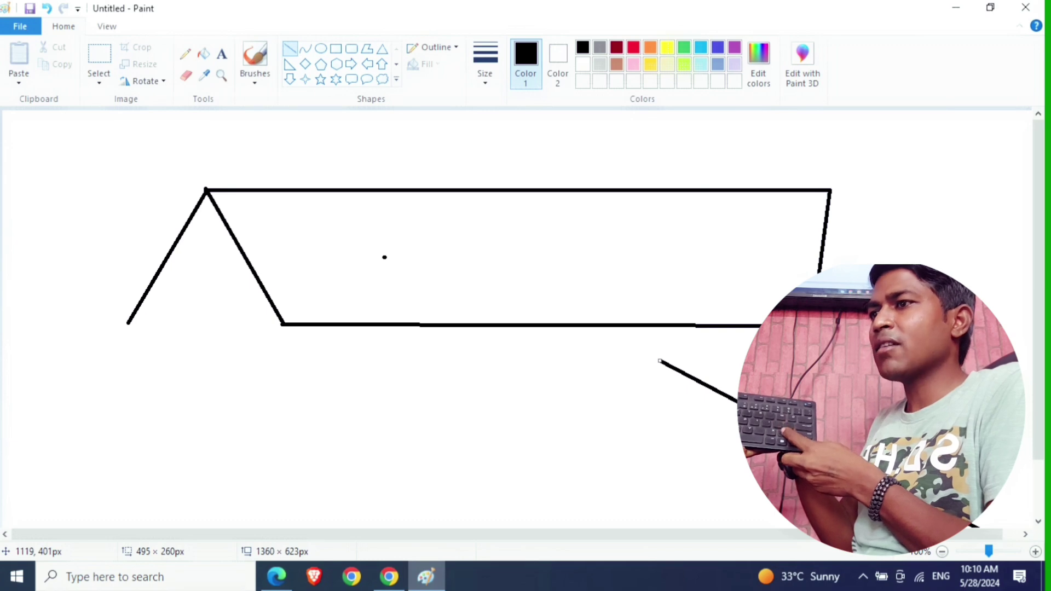
- Undo the stray diagonal, the slanted right edge and the bottom line, then redo the bottom line
{"action": "key", "text": "ctrl+z"}
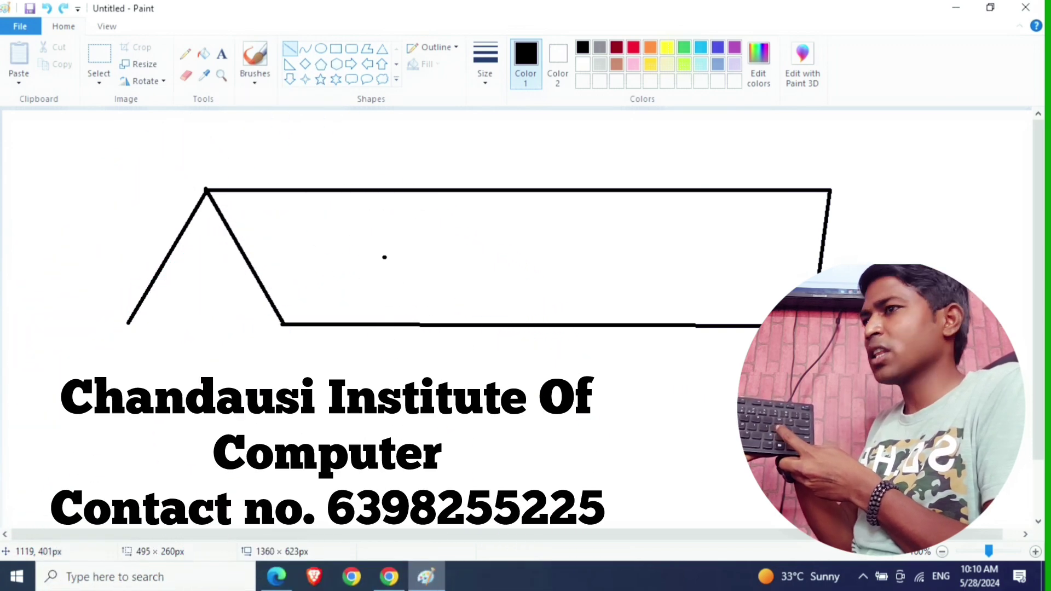
{"action": "key", "text": "ctrl+z"}
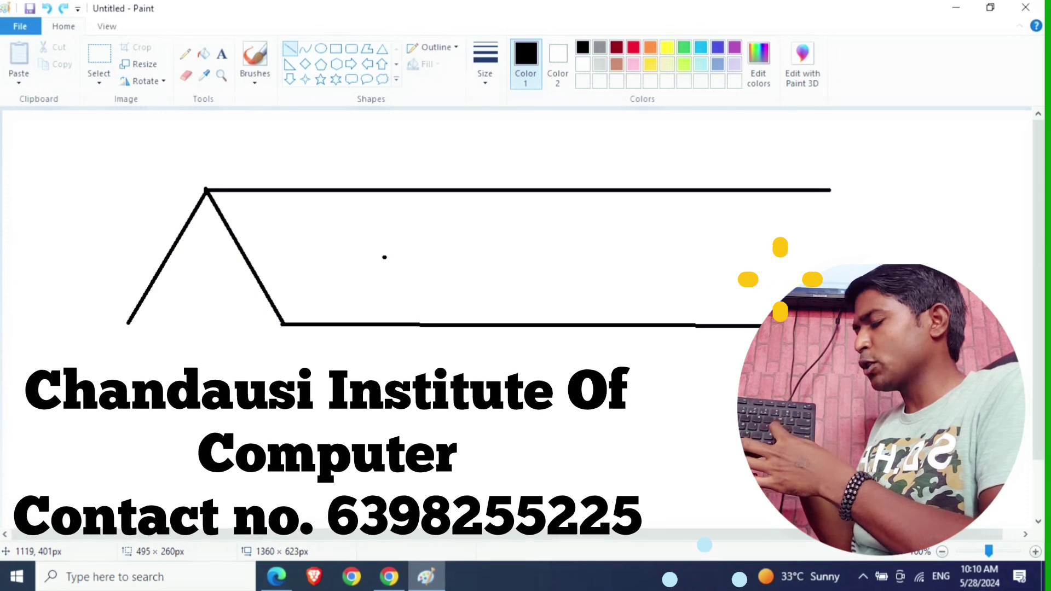
{"action": "key", "text": "ctrl+z"}
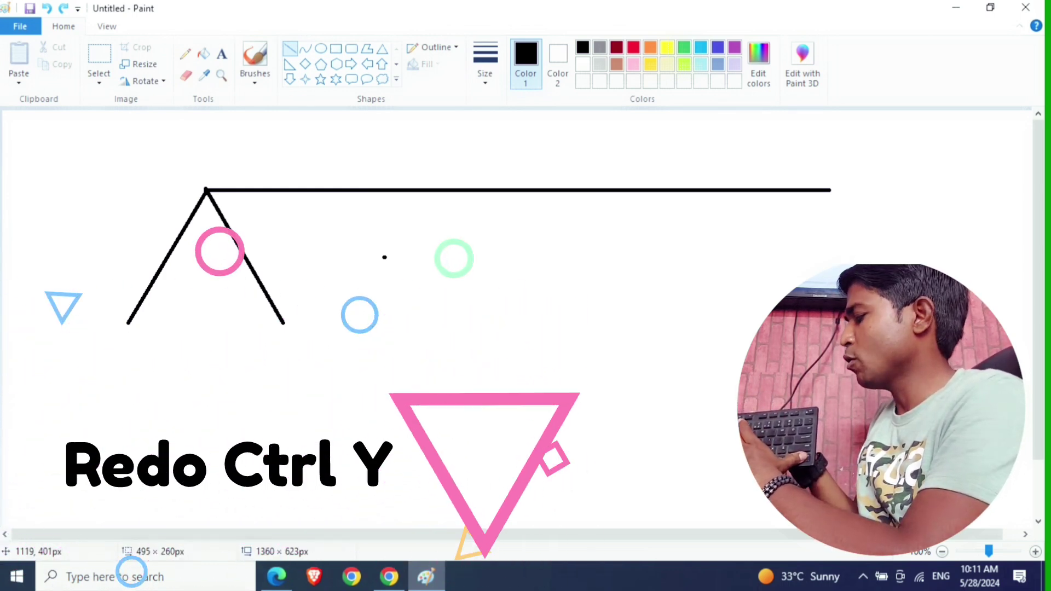
{"action": "key", "text": "ctrl+y"}
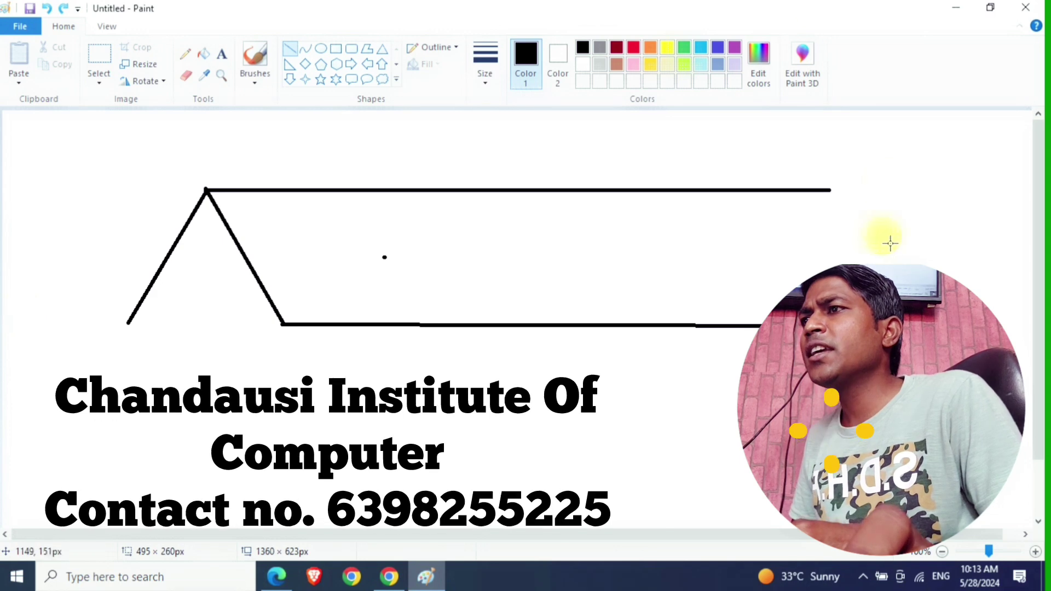
- Draw the roof's straight right edge and the base line of the gable triangle
{"action": "left_click_drag", "start_coordinate": [832, 191], "coordinate": [828, 472]}
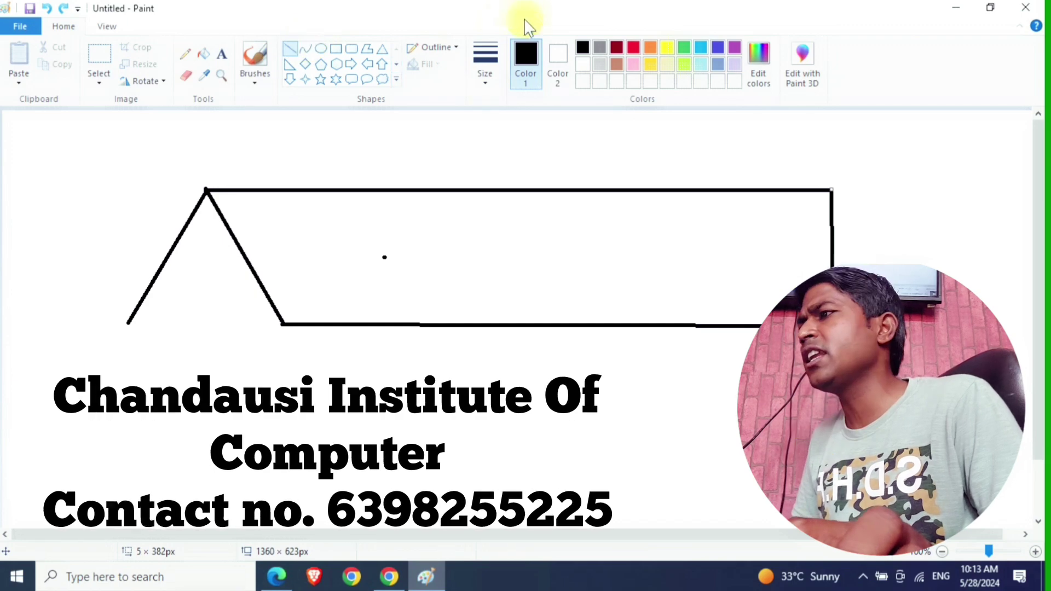
{"action": "left_click_drag", "start_coordinate": [130, 323], "coordinate": [285, 326]}
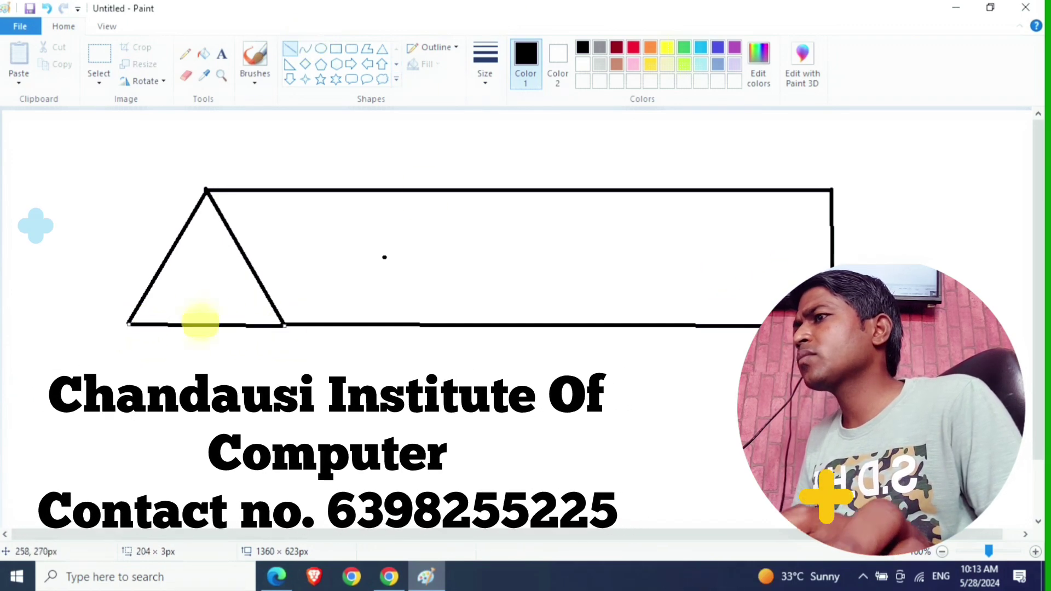
{"action": "left_click", "coordinate": [291, 337]}
- Draw the two vertical walls from the gable corners and the house's long bottom edge
{"action": "left_click_drag", "start_coordinate": [284, 325], "coordinate": [293, 498]}
{"action": "left_click", "coordinate": [142, 427]}
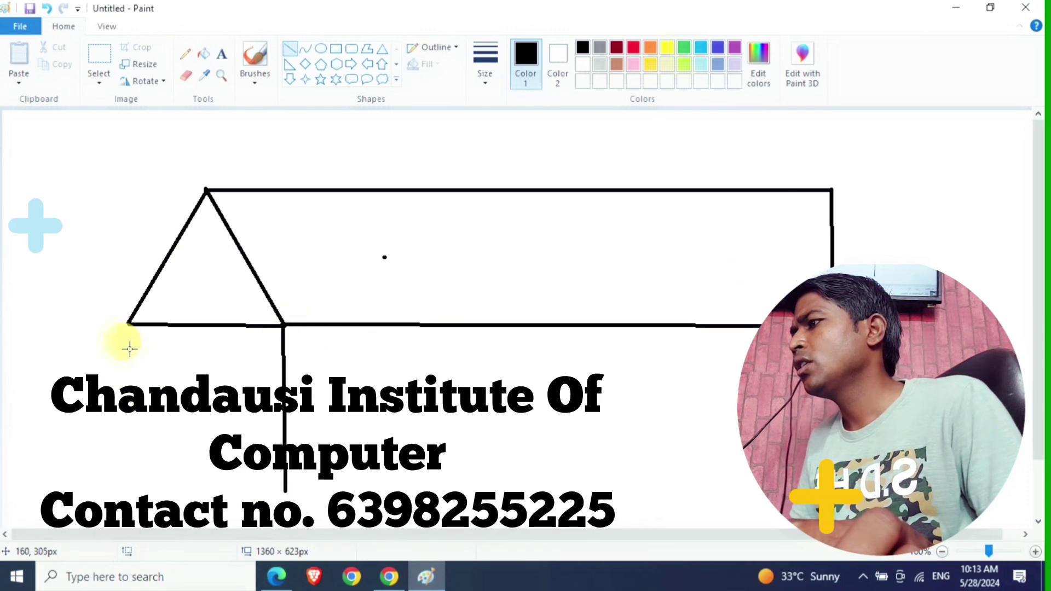
{"action": "left_click_drag", "start_coordinate": [136, 337], "coordinate": [116, 449]}
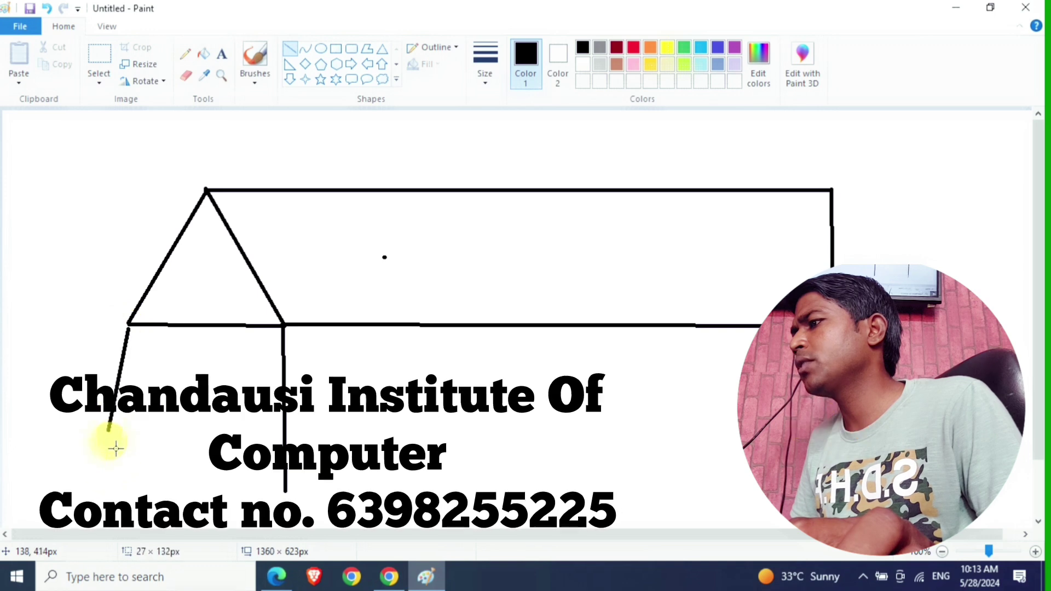
{"action": "left_click_drag", "start_coordinate": [133, 489], "coordinate": [130, 500]}
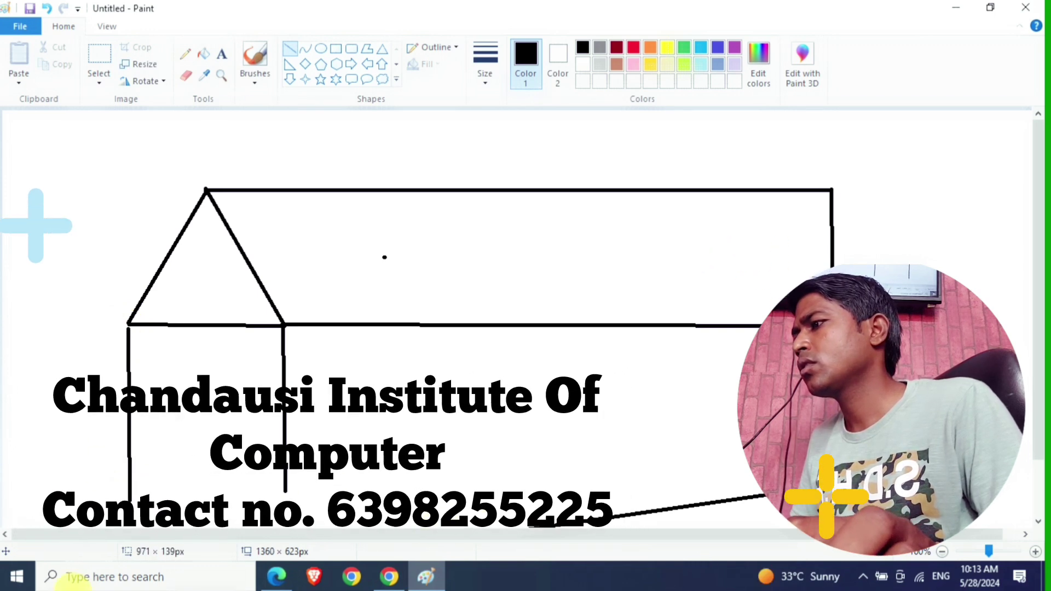
{"action": "left_click_drag", "start_coordinate": [832, 485], "coordinate": [240, 531]}
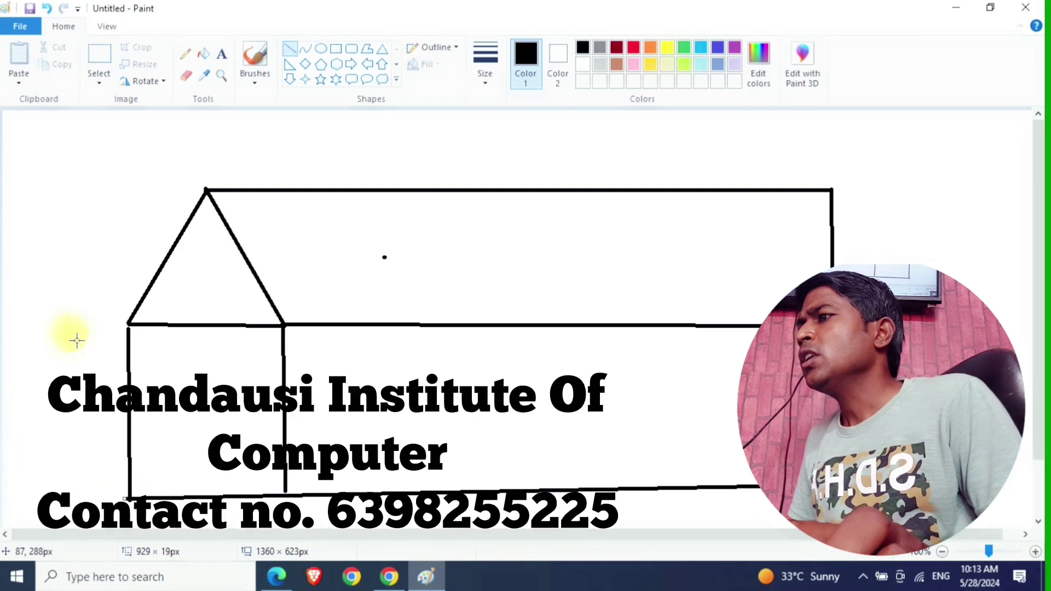
- Draw a small oval window inside the triangular gable with the Oval shape
{"action": "left_click", "coordinate": [321, 48]}
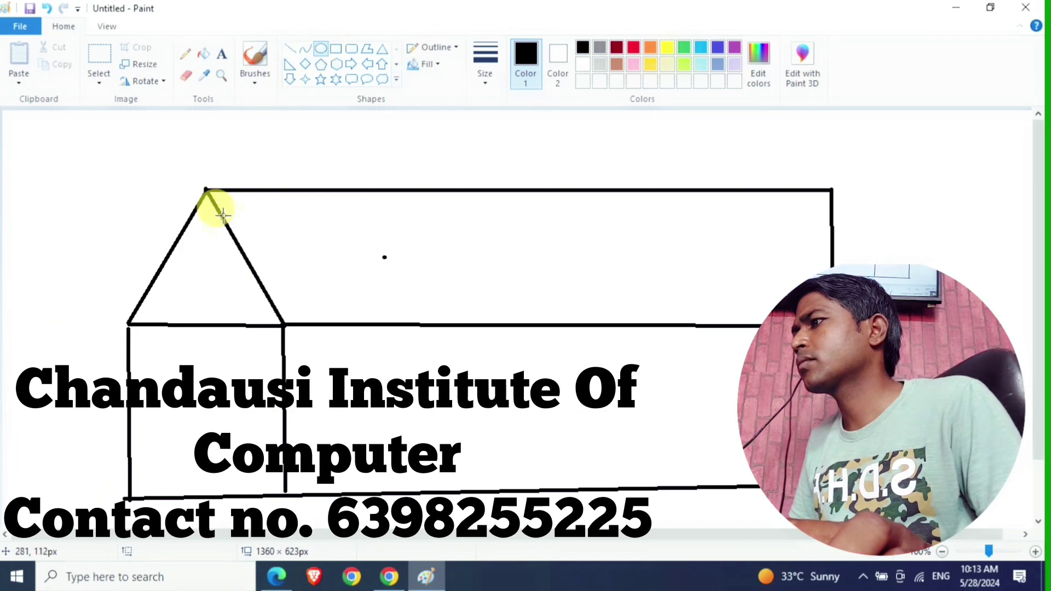
{"action": "left_click_drag", "start_coordinate": [198, 252], "coordinate": [231, 299]}
{"action": "left_click", "coordinate": [296, 495]}
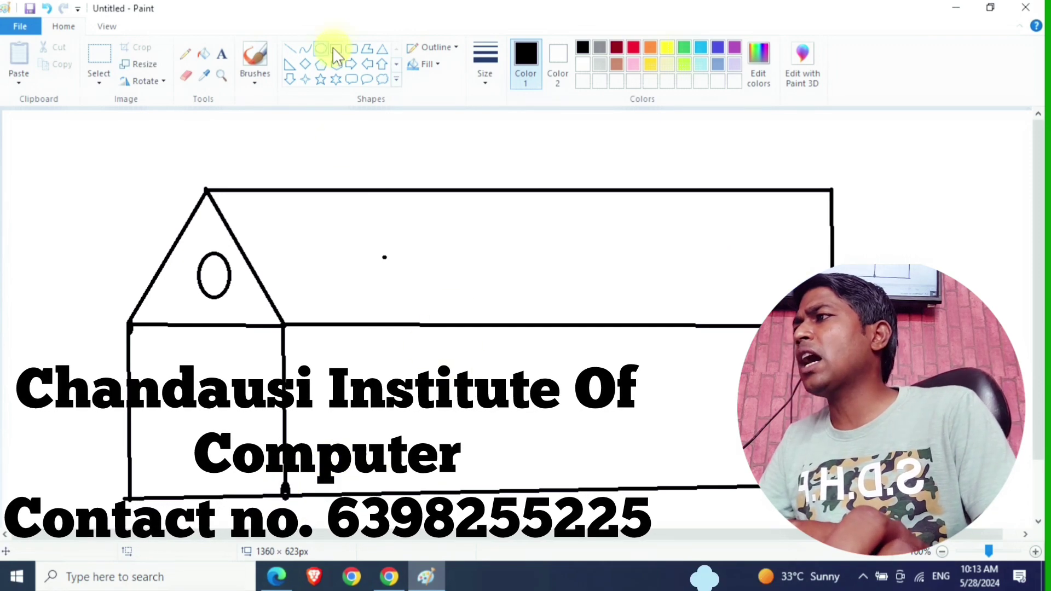
{"action": "left_click", "coordinate": [205, 57]}
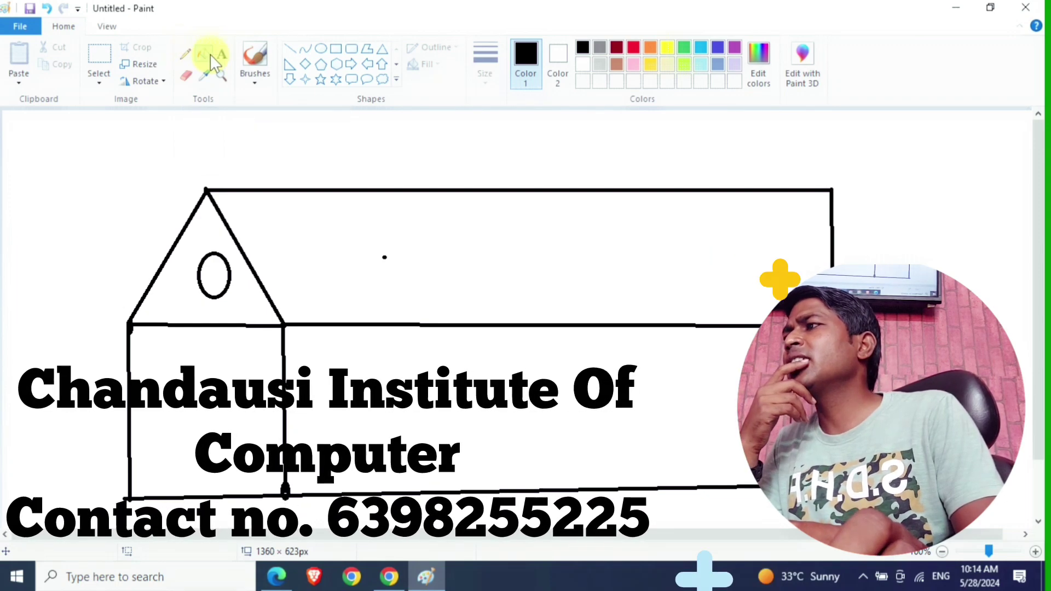
- Fill the long roof panel to the right of the gable with red
{"action": "left_click", "coordinate": [207, 53]}
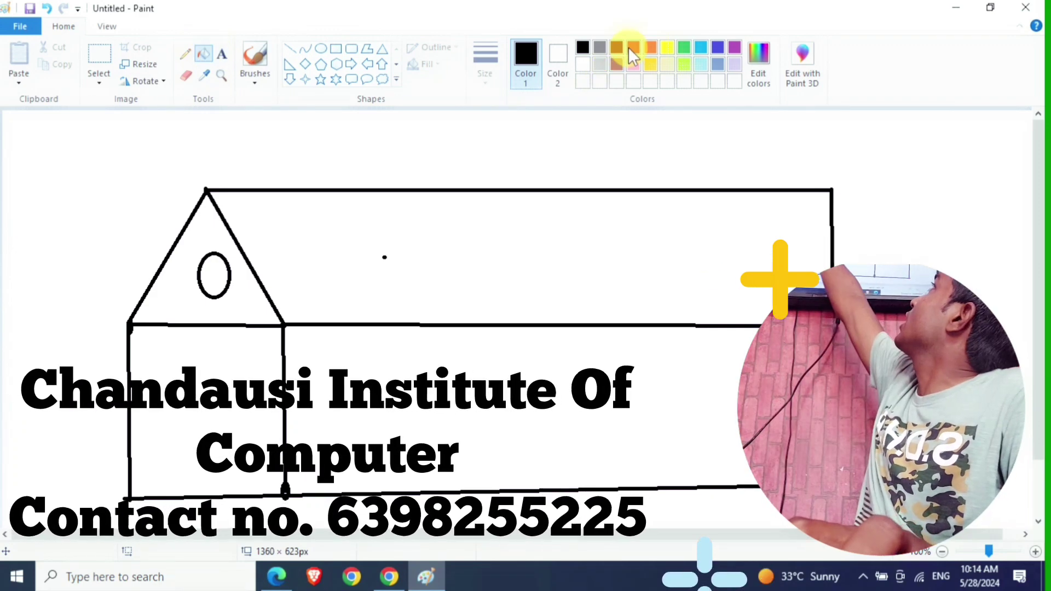
{"action": "left_click", "coordinate": [628, 47]}
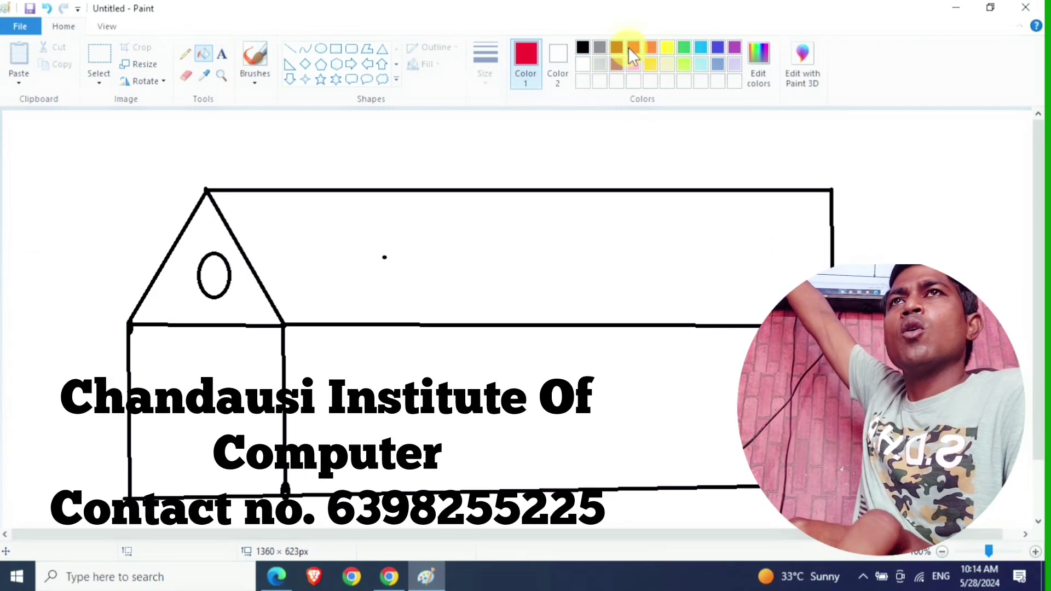
{"action": "left_click", "coordinate": [525, 240]}
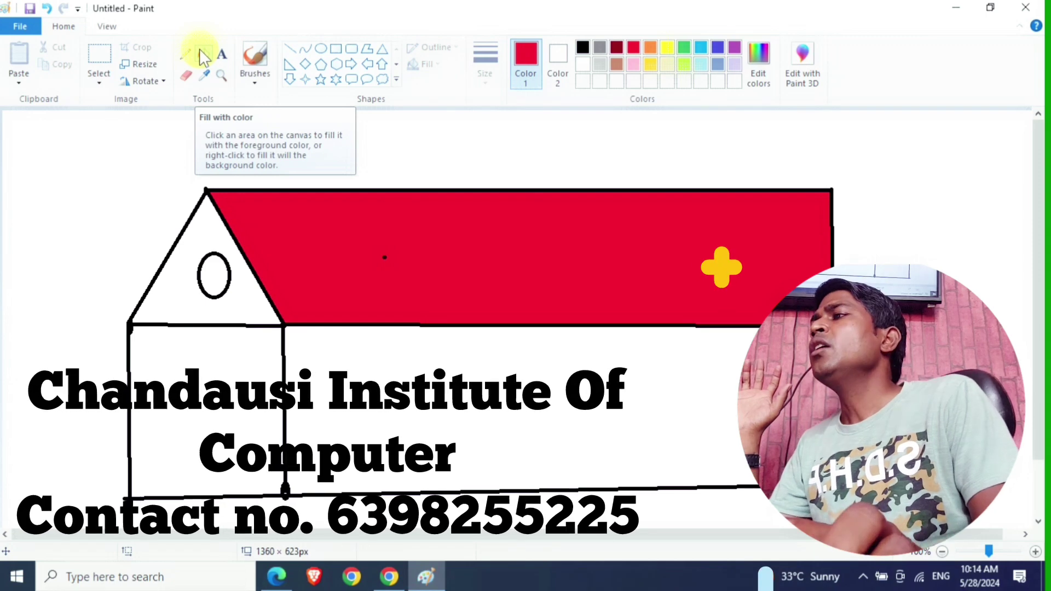
{"action": "left_click", "coordinate": [201, 53]}
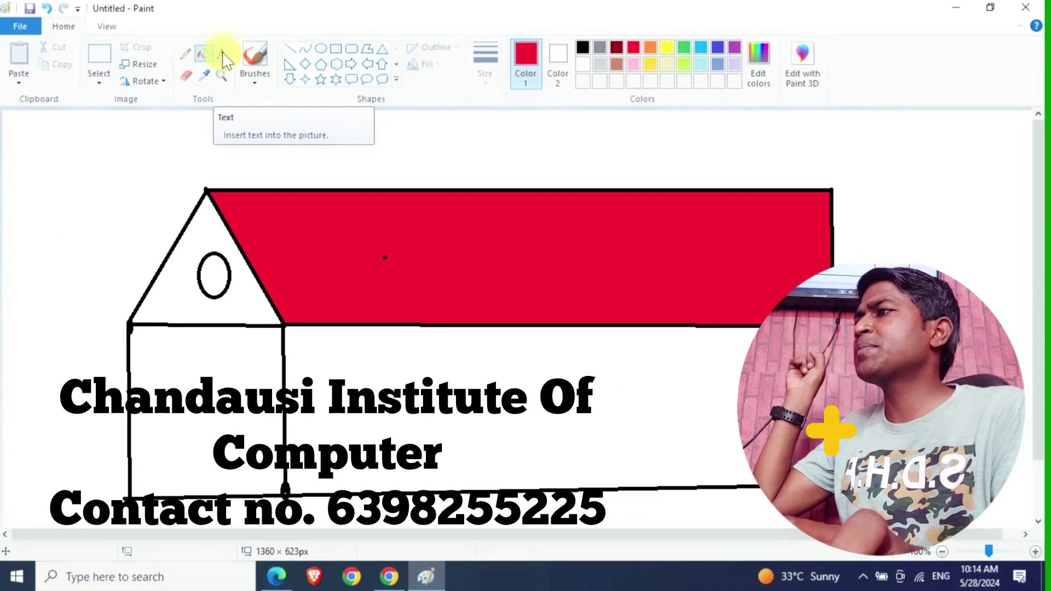
- Type a name in red Engravers MT size 48 on the house body and shift it left
{"action": "left_click", "coordinate": [222, 52]}
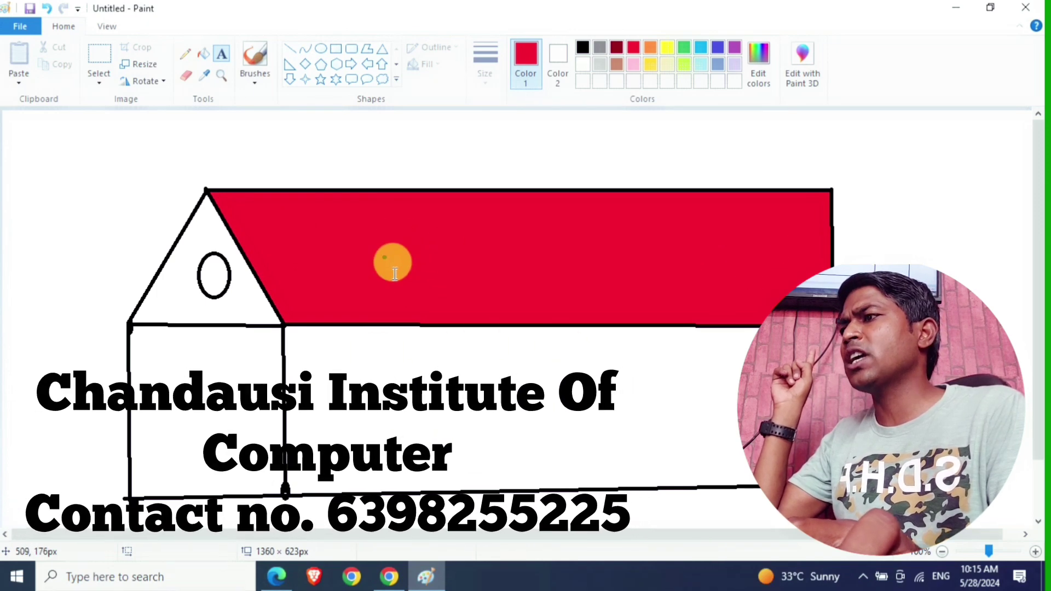
{"action": "left_click", "coordinate": [381, 349]}
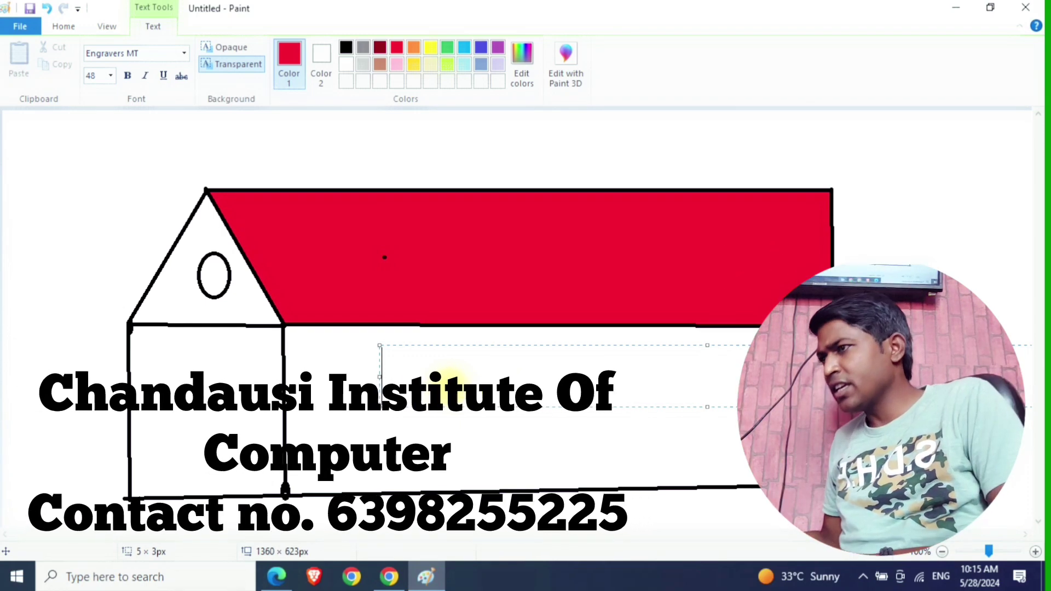
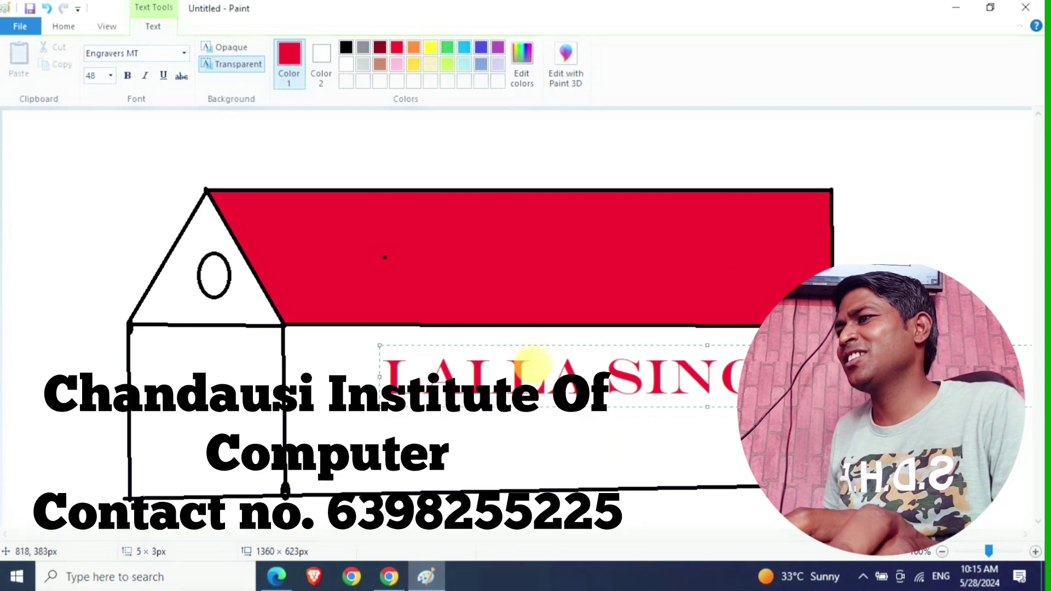
{"action": "left_click_drag", "start_coordinate": [507, 352], "coordinate": [450, 371]}
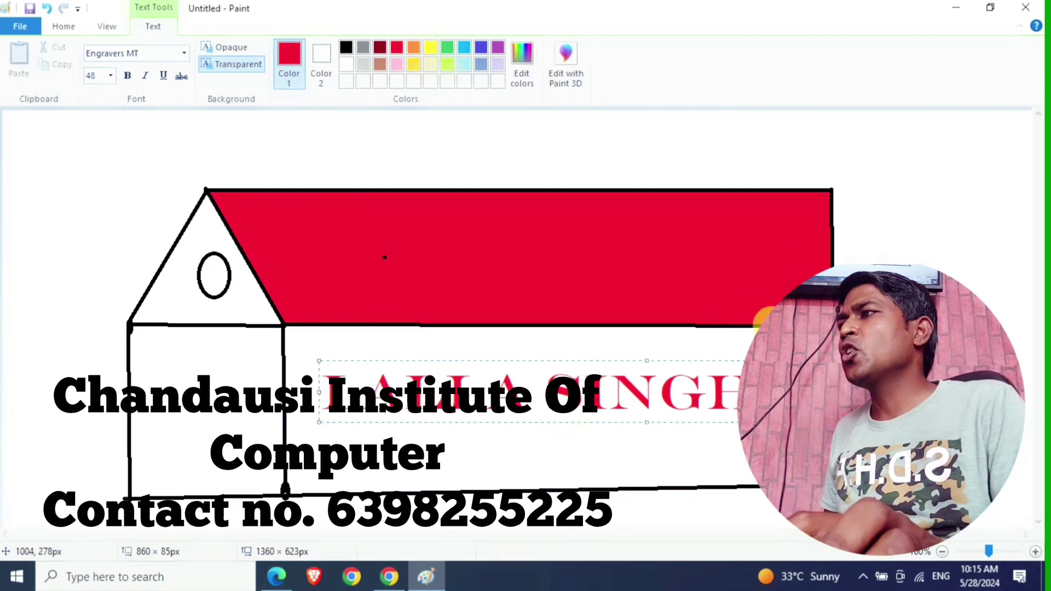
- Fill the house's long body pink, the left lower wall yellow and the gable light blue
{"action": "left_click", "coordinate": [262, 156]}
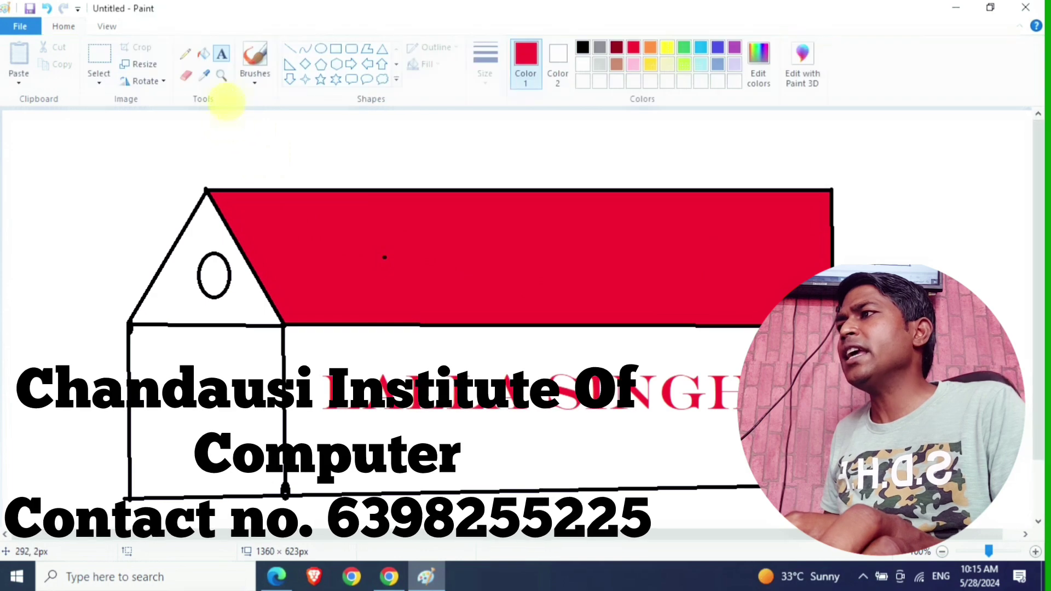
{"action": "left_click", "coordinate": [202, 53]}
{"action": "left_click", "coordinate": [633, 64]}
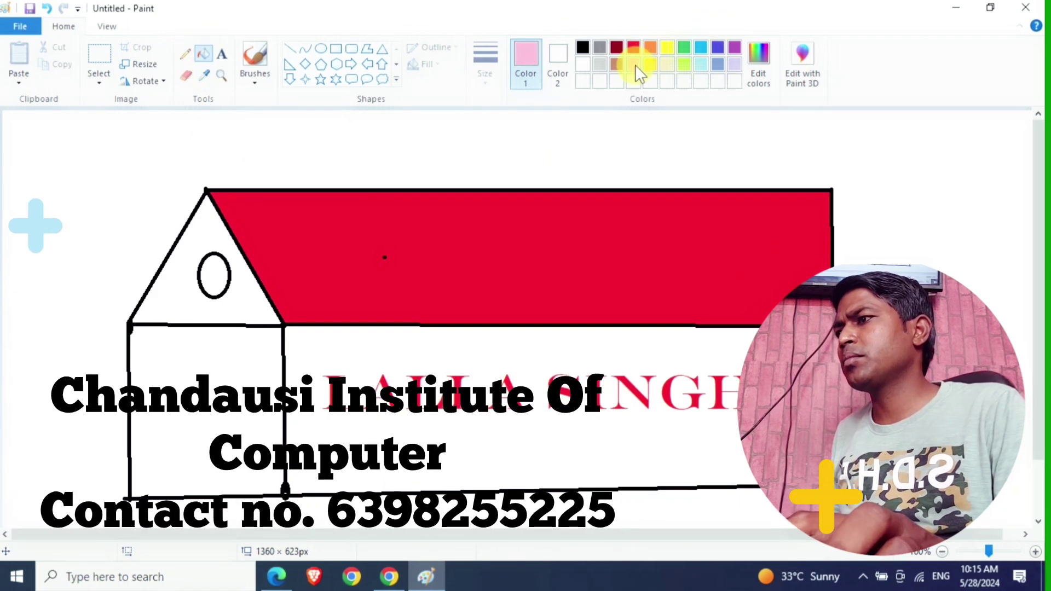
{"action": "left_click", "coordinate": [492, 451]}
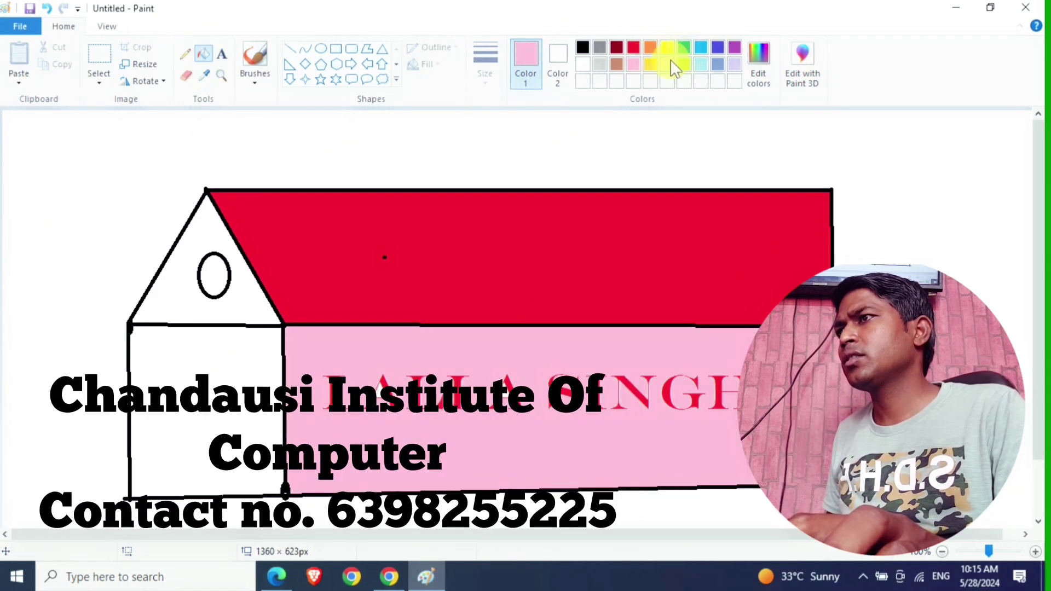
{"action": "left_click", "coordinate": [667, 49]}
{"action": "left_click", "coordinate": [268, 335]}
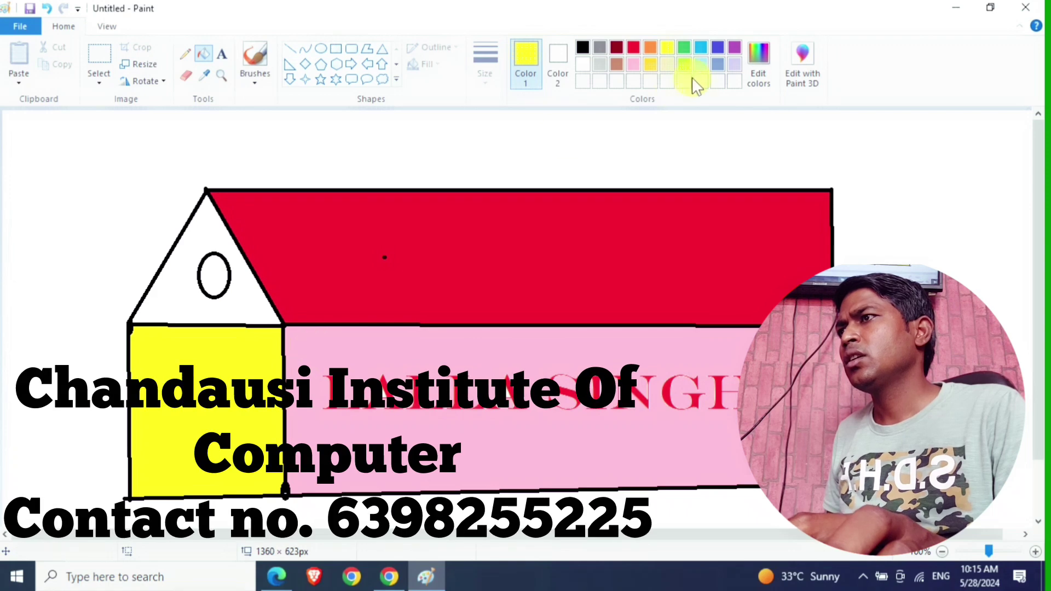
{"action": "left_click", "coordinate": [700, 66]}
{"action": "left_click", "coordinate": [177, 276]}
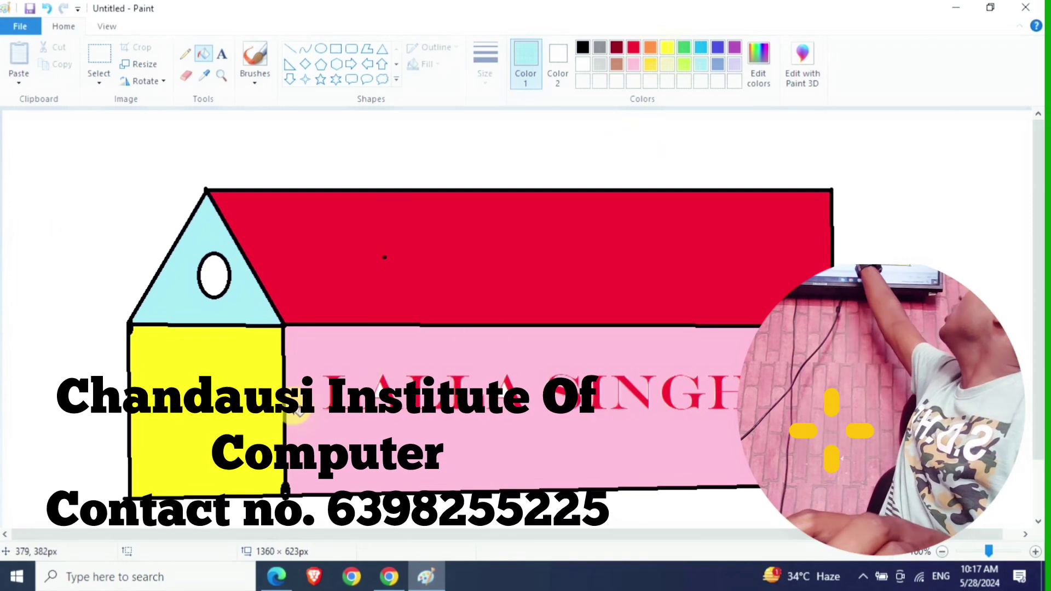
- Sample the body's pink with the Color picker and fill the oval window with it
{"action": "left_click", "coordinate": [203, 76]}
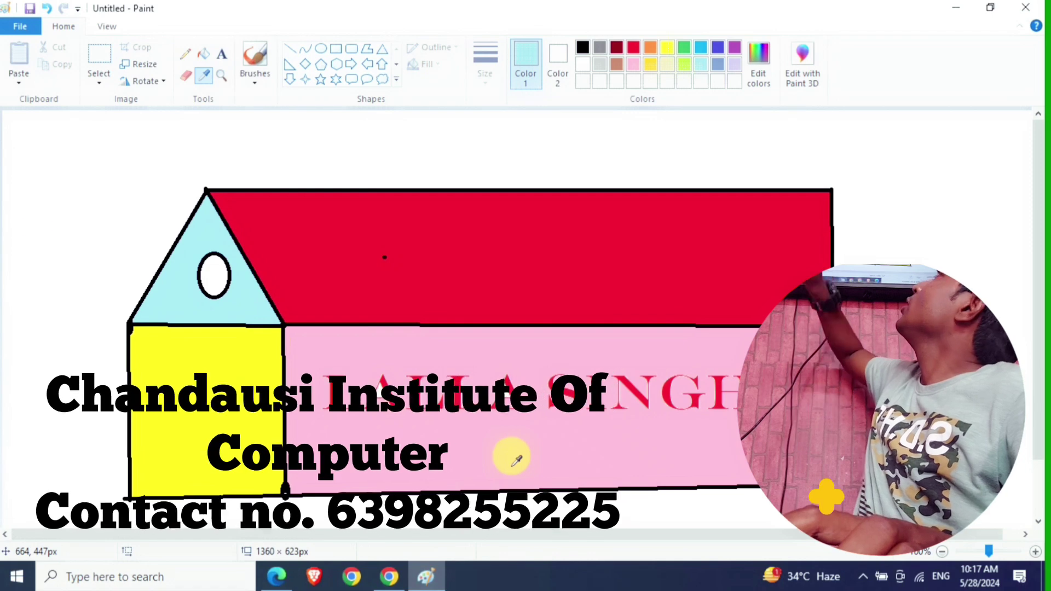
{"action": "left_click", "coordinate": [513, 461]}
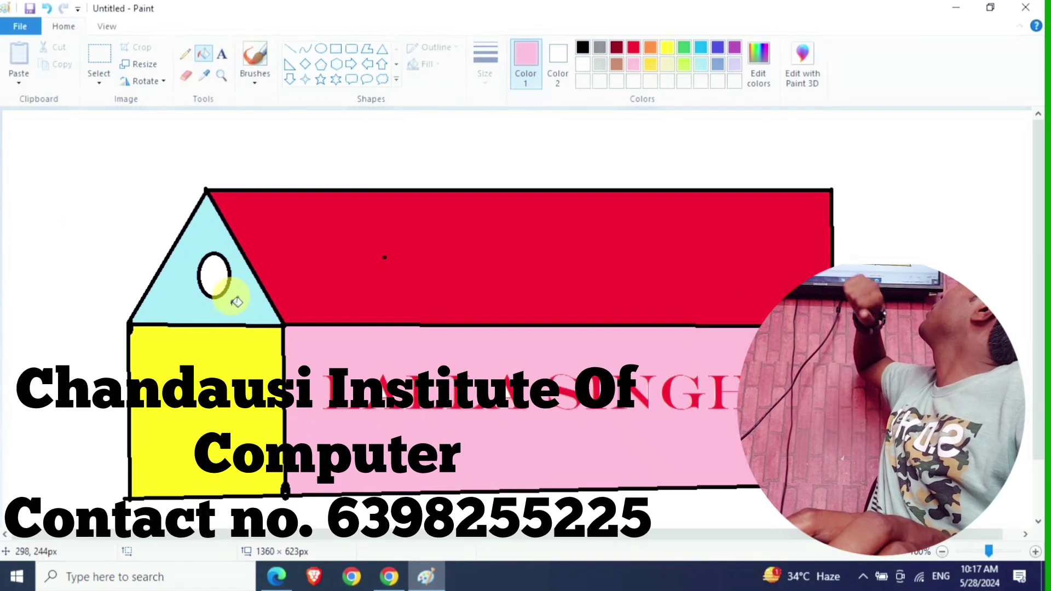
{"action": "left_click", "coordinate": [218, 272]}
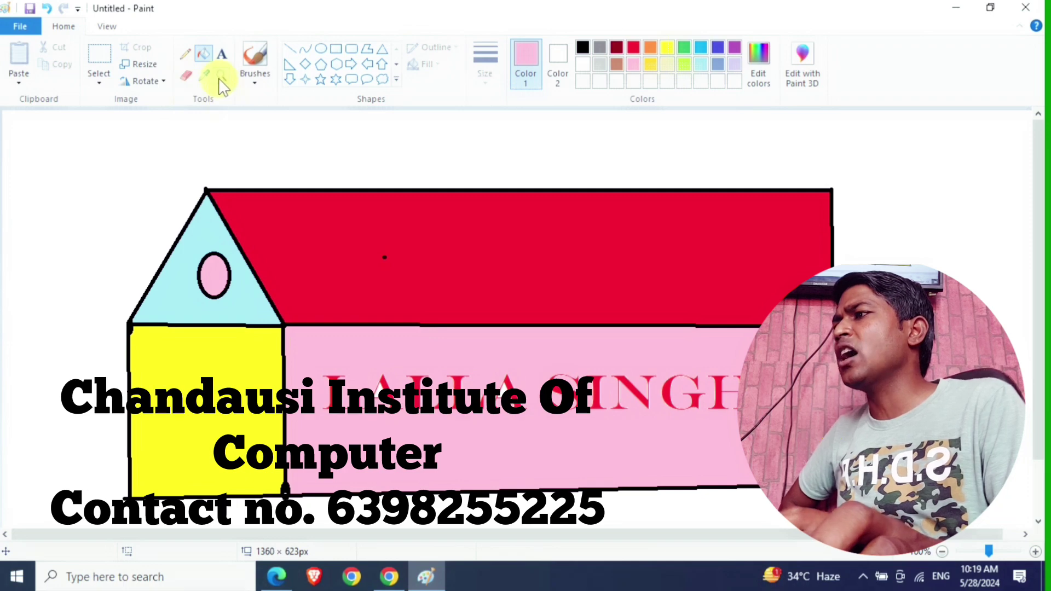
{"action": "left_click", "coordinate": [221, 75]}
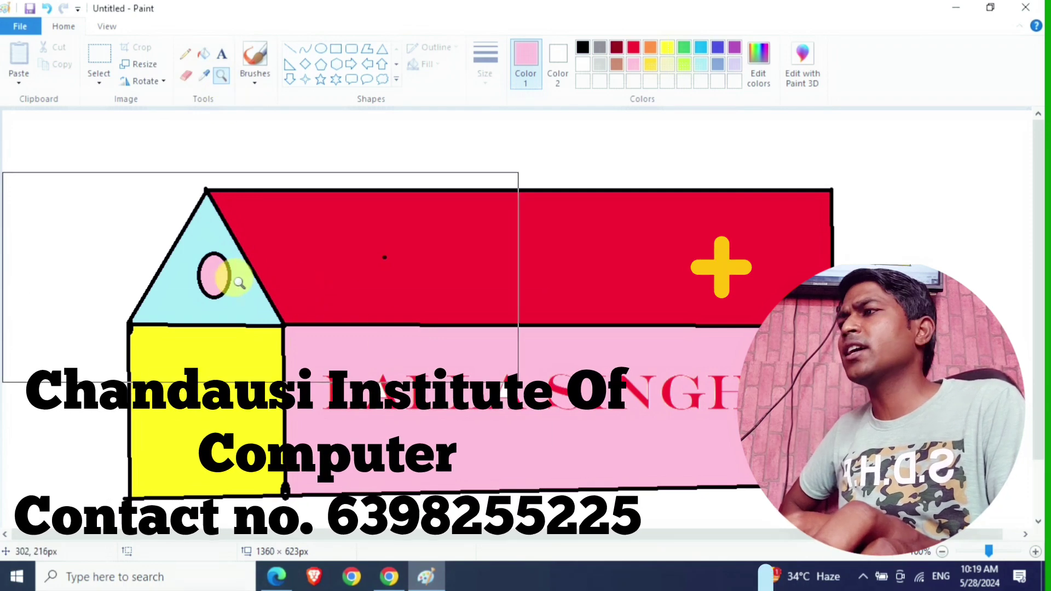
{"action": "left_click", "coordinate": [214, 271]}
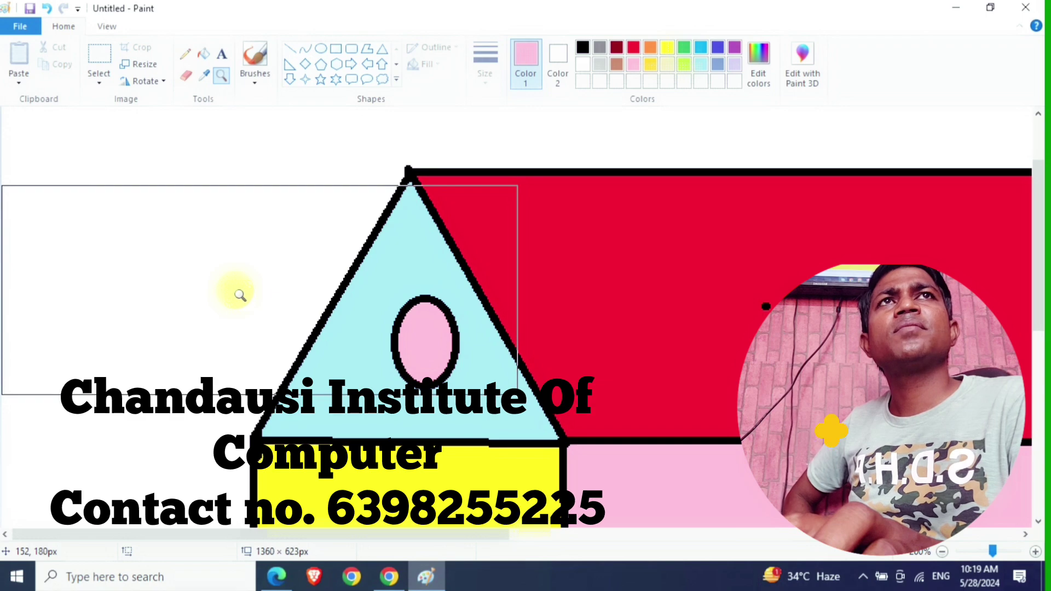
{"action": "left_click", "coordinate": [405, 326]}
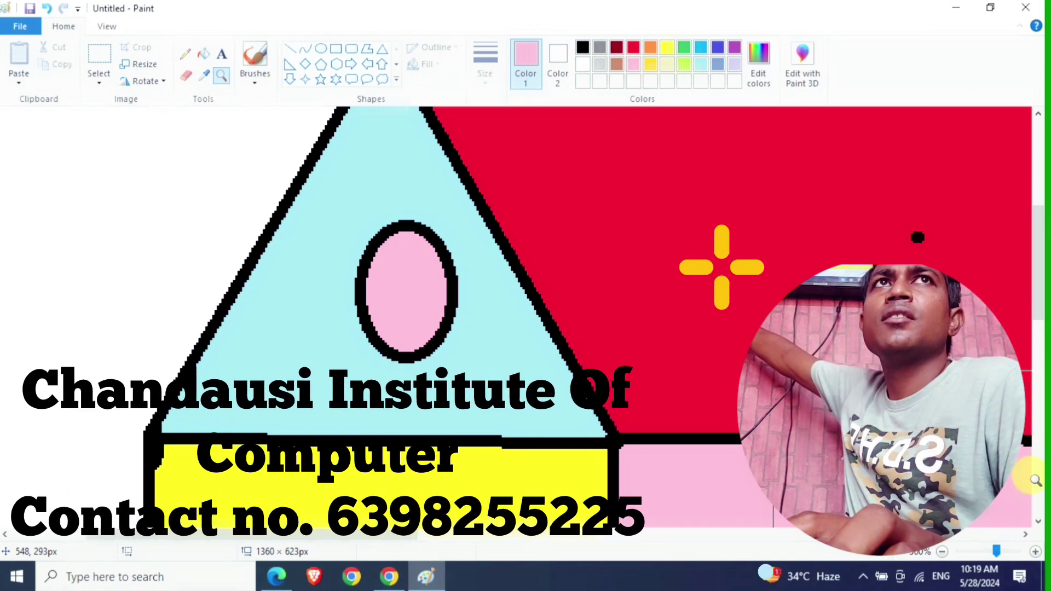
{"action": "left_click", "coordinate": [943, 551]}
{"action": "left_click", "coordinate": [942, 552]}
{"action": "left_click", "coordinate": [943, 552]}
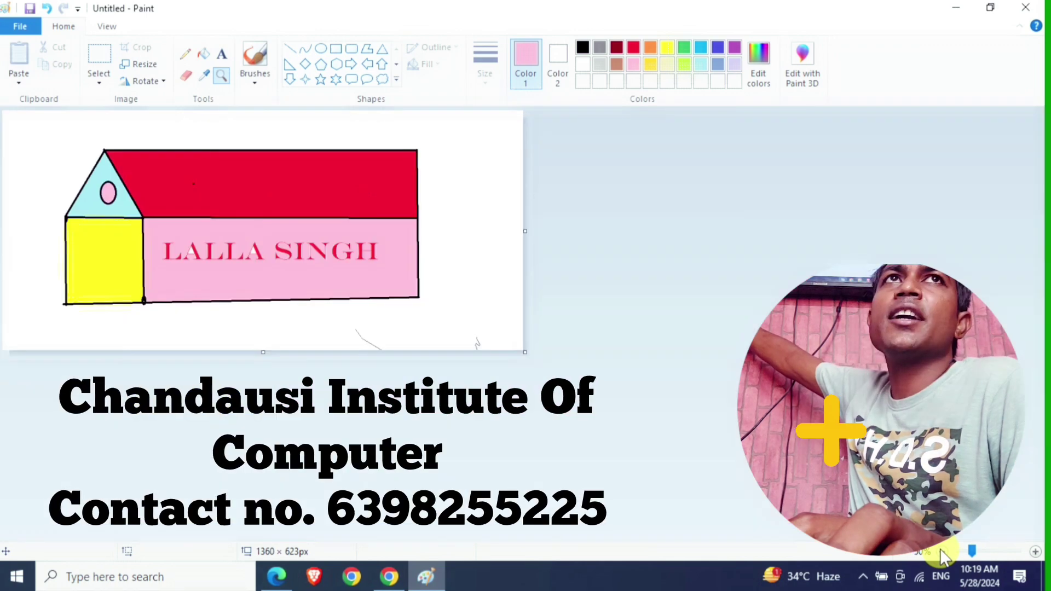
{"action": "left_click", "coordinate": [1035, 552]}
{"action": "left_click", "coordinate": [1036, 552]}
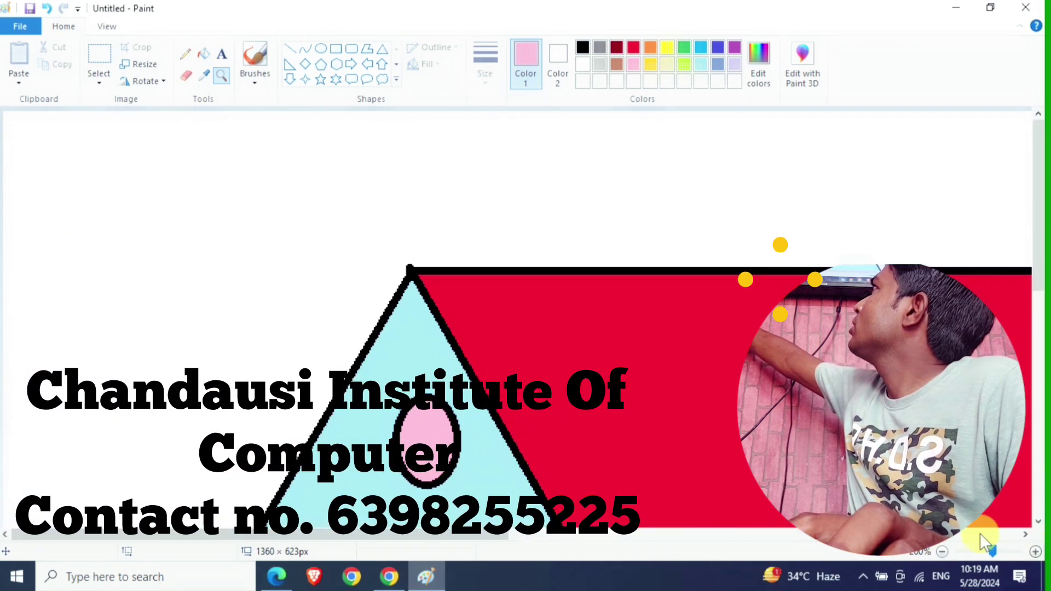
{"action": "left_click", "coordinate": [944, 552]}
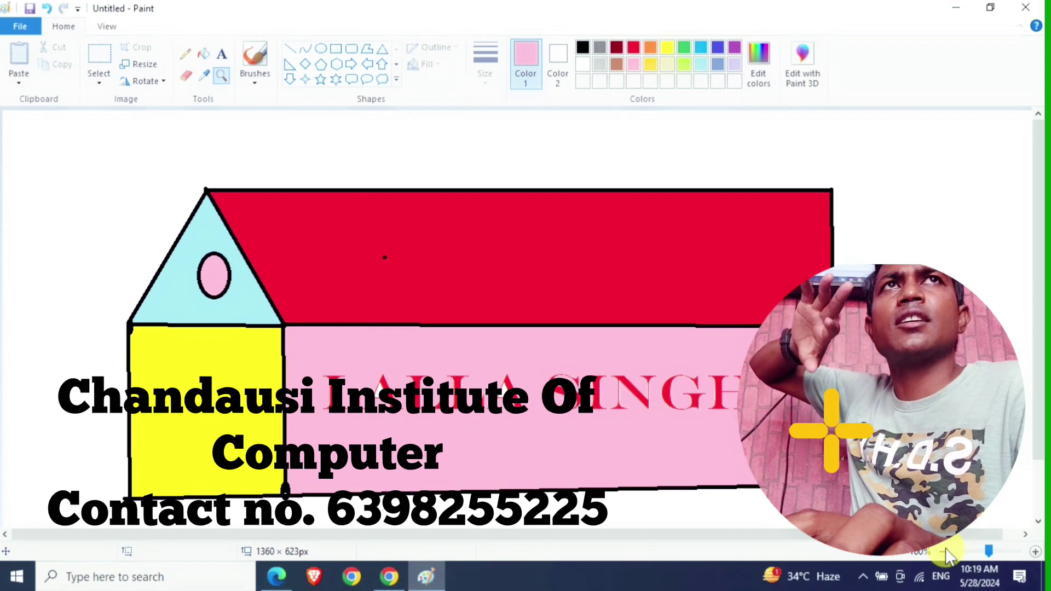